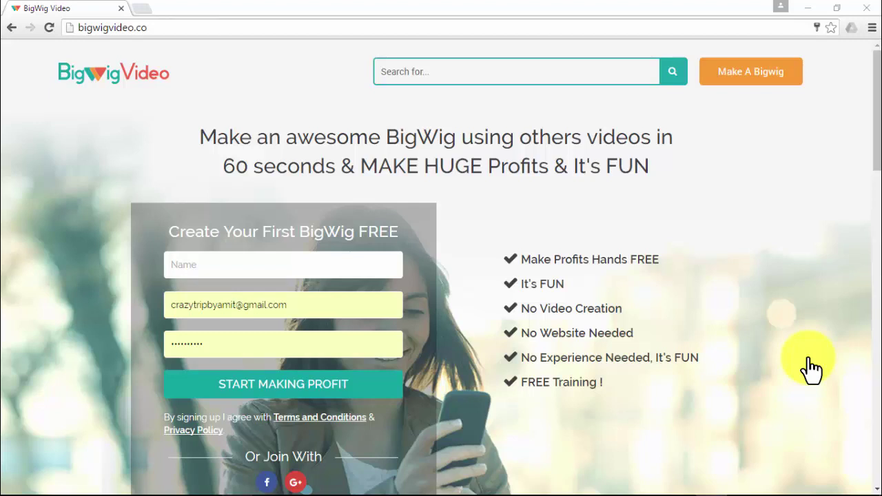
Scroll to the bigwigvideo.co home page footer and bring up the Login form.
scroll(811, 370, down, 6)
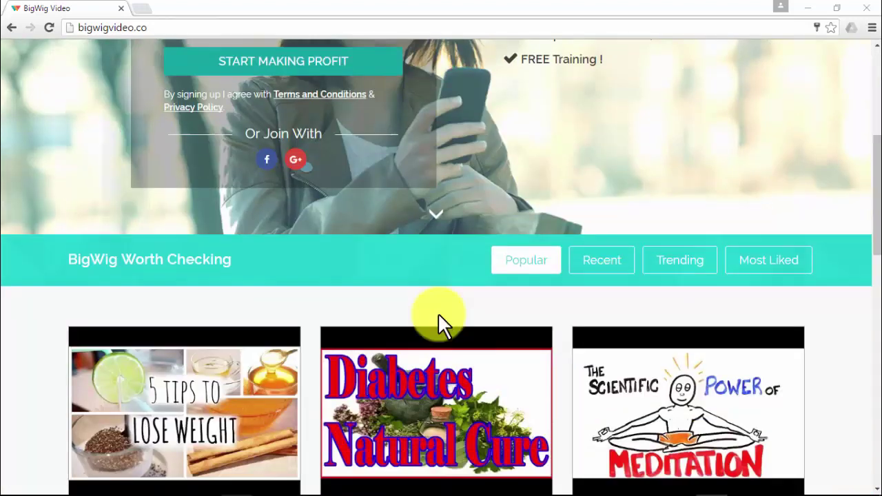
scroll(233, 335, down, 10)
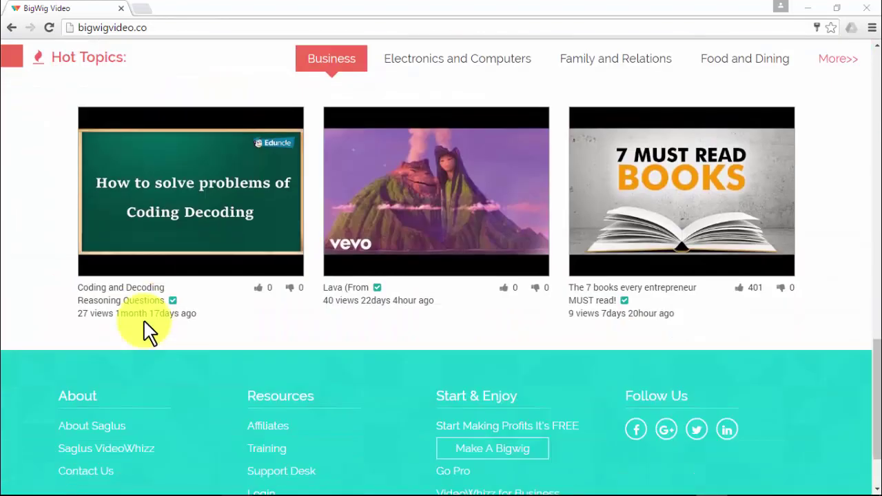
scroll(157, 339, down, 2)
click(262, 406)
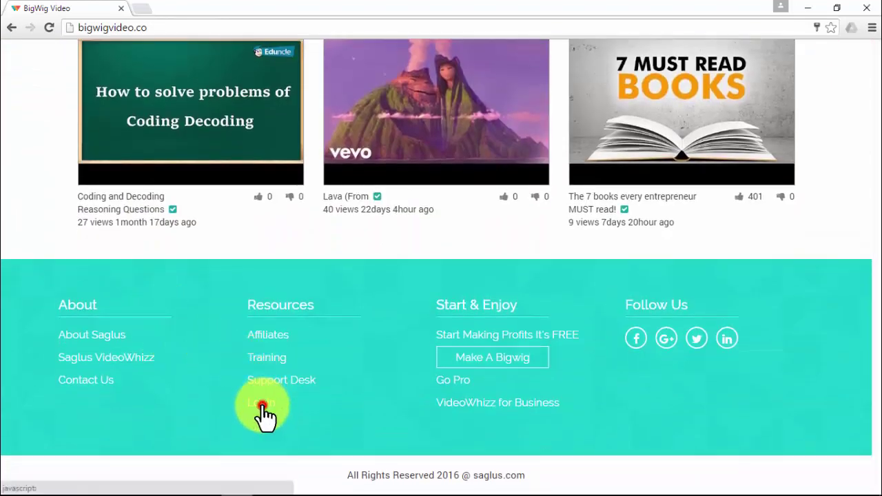
Log in with the saved account and start Create Bigwig from the dashboard's Useful Links.
click(252, 136)
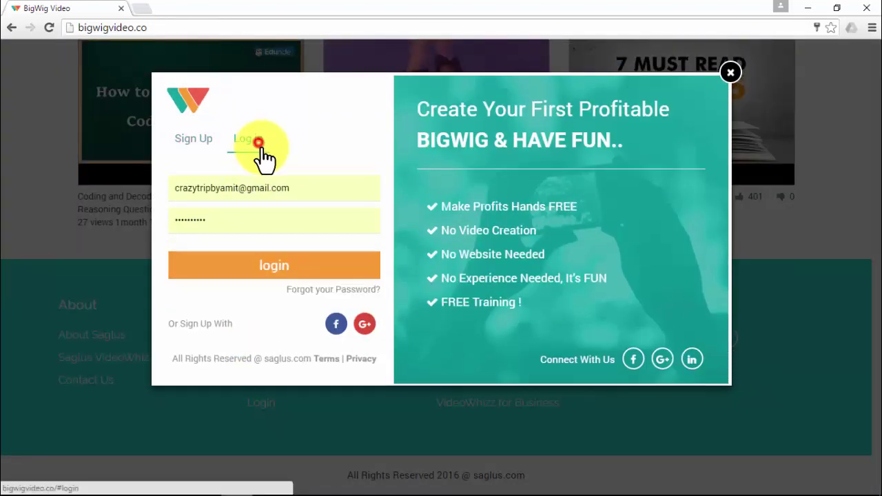
click(281, 268)
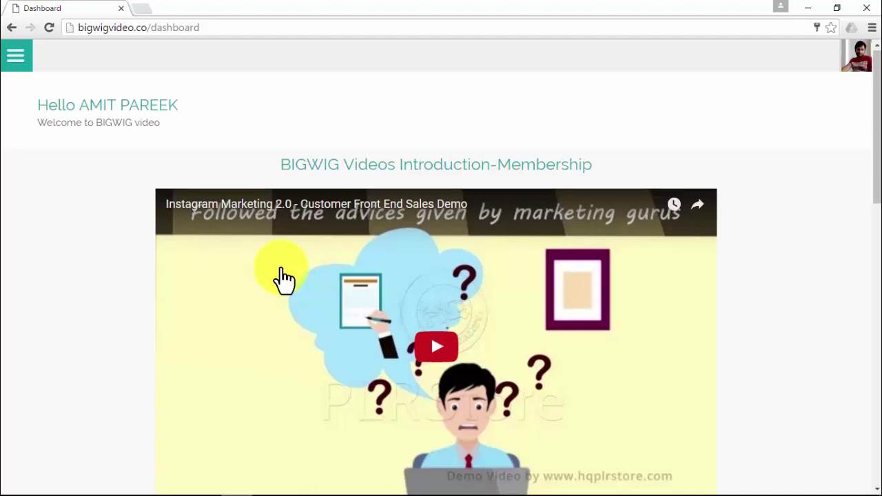
scroll(281, 280, down, 7)
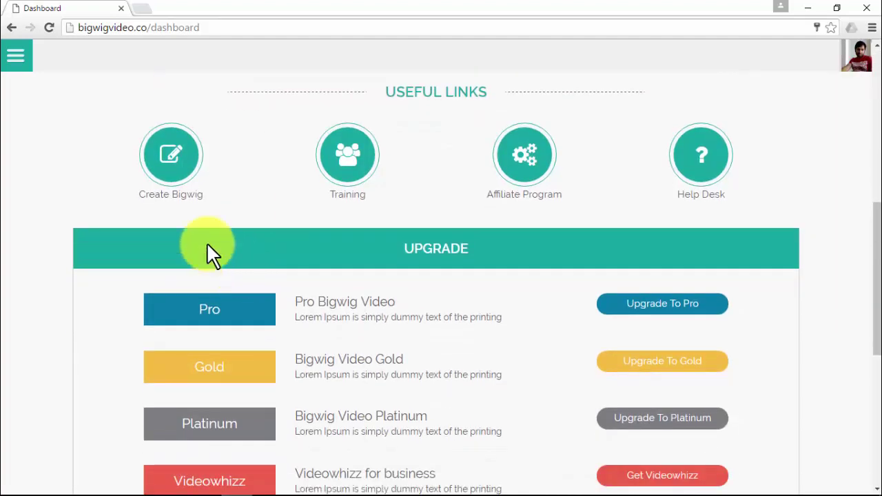
click(182, 181)
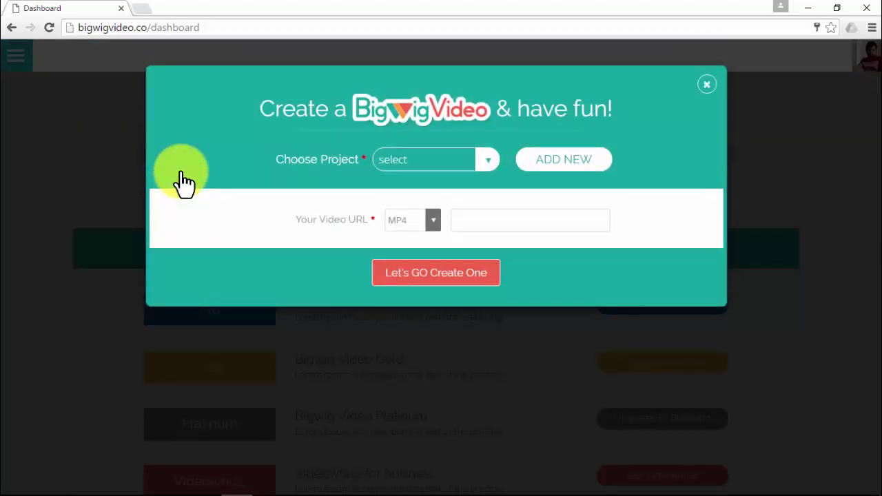
Add a new project named 'Fat Diminisher'.
click(562, 160)
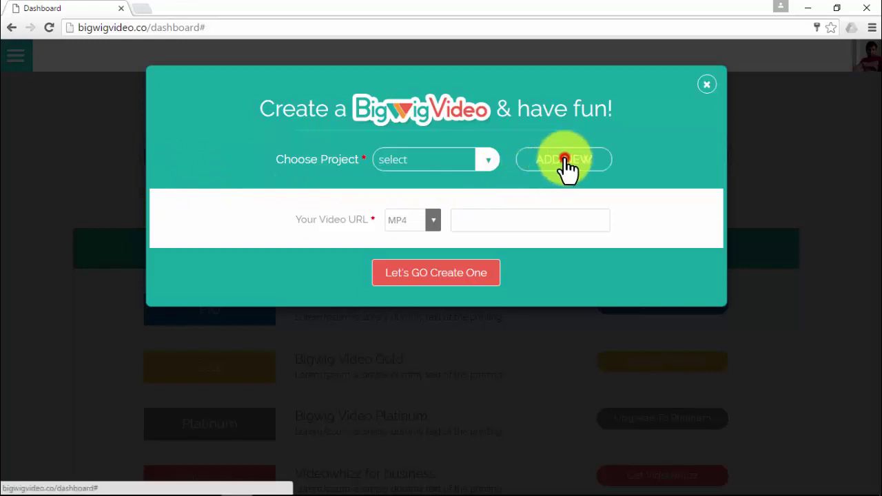
click(440, 220)
text(Fat Dim)
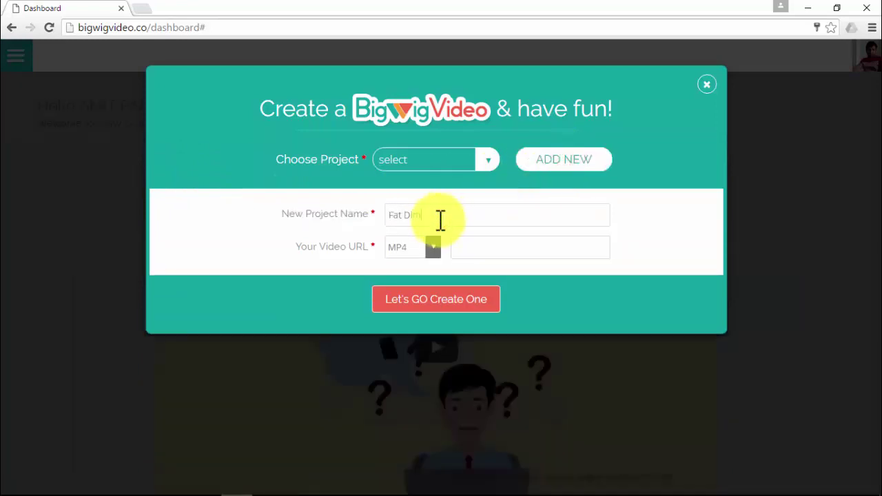
text(inisher)
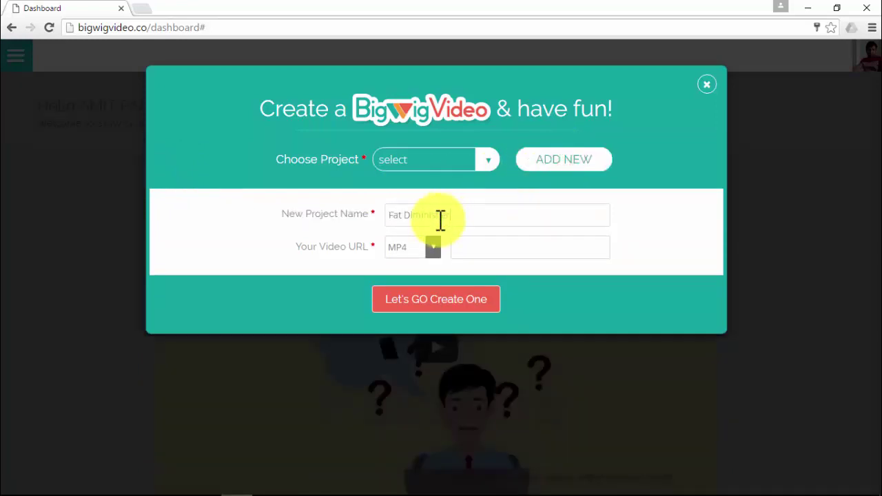
click(486, 159)
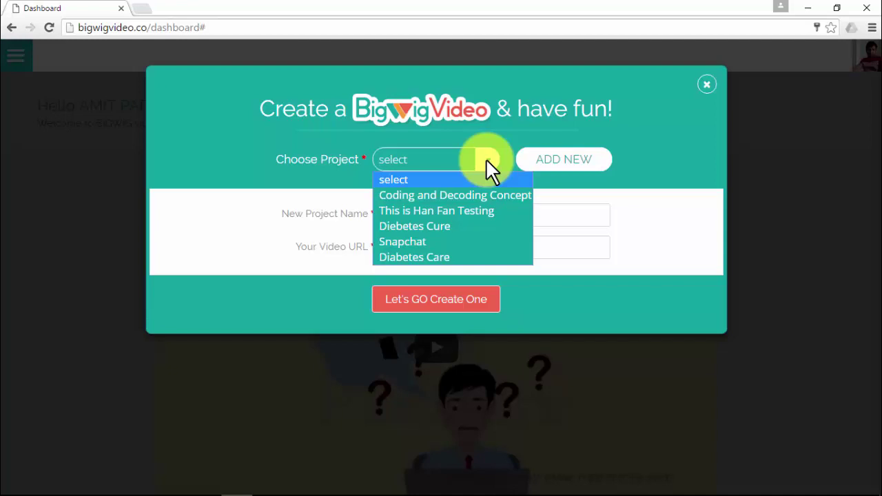
click(486, 159)
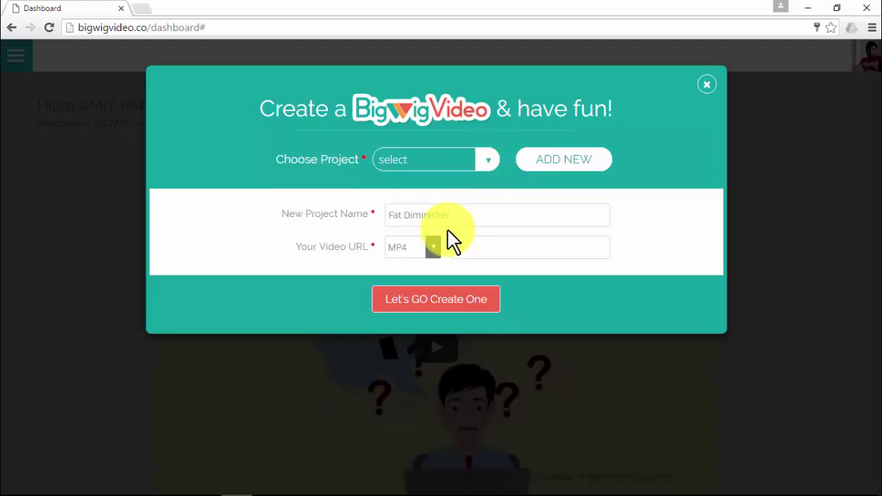
Set the source to YouTube, paste the review video link from the Links notes, and create the project.
click(436, 251)
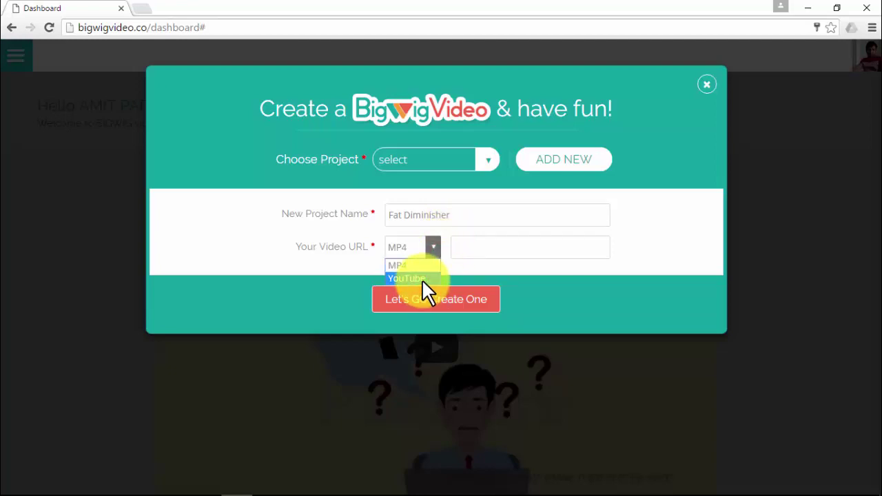
click(422, 280)
click(482, 244)
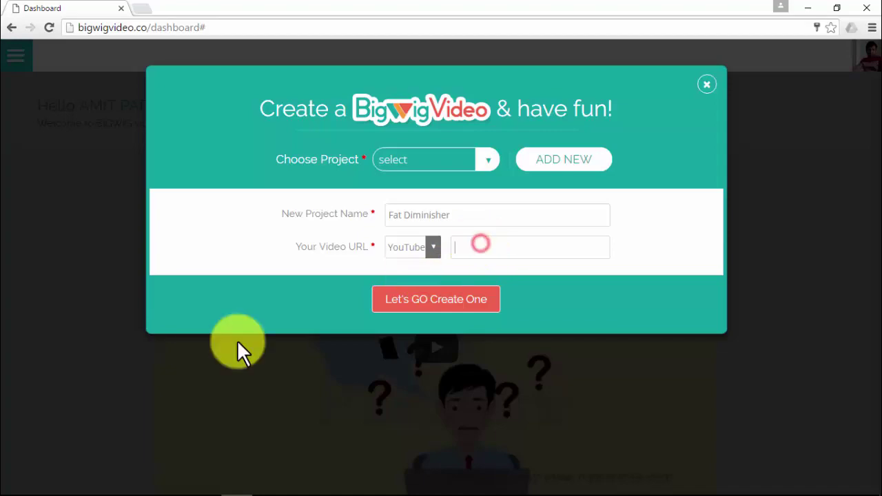
click(144, 487)
click(551, 486)
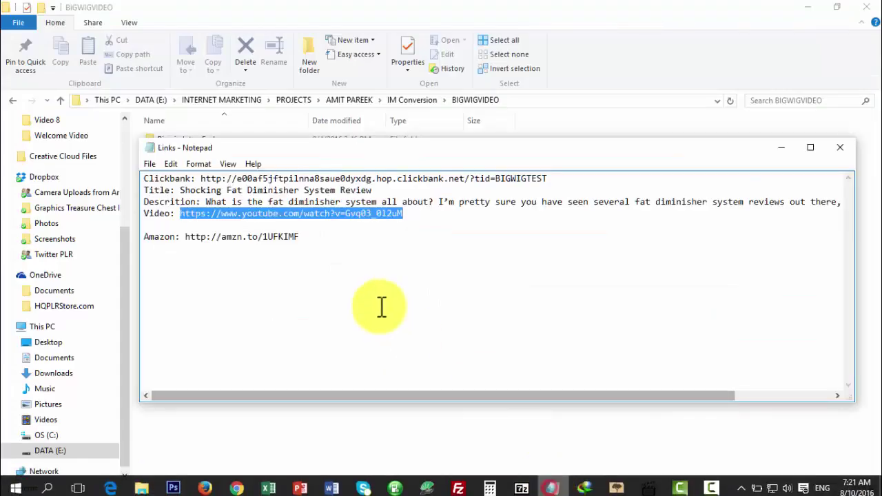
drag(404, 214, 181, 214)
key(ctrl+c)
click(237, 487)
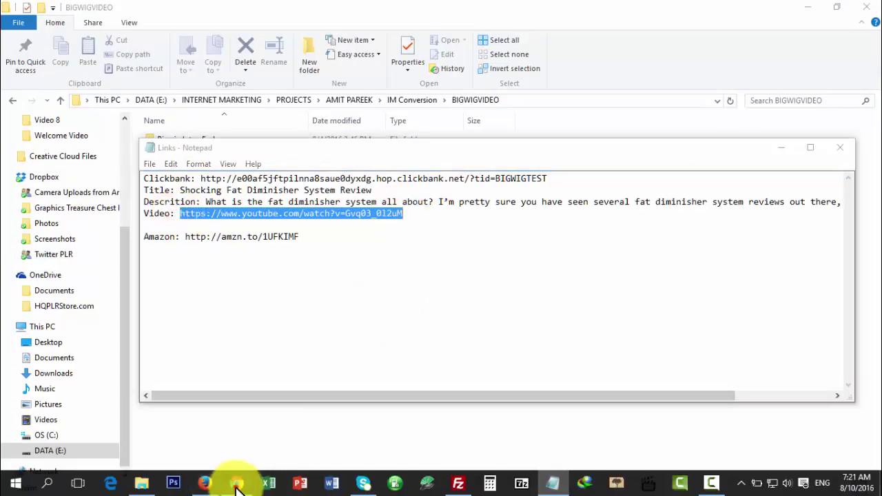
click(496, 246)
key(ctrl+v)
click(694, 242)
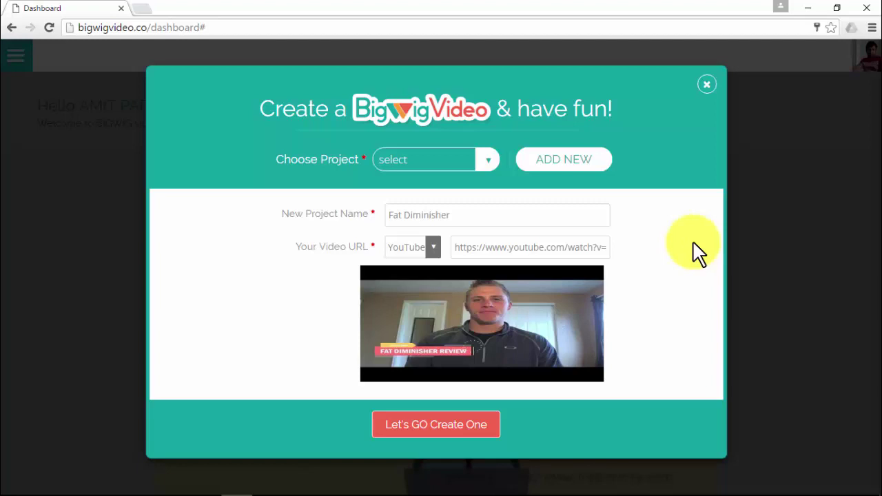
click(454, 429)
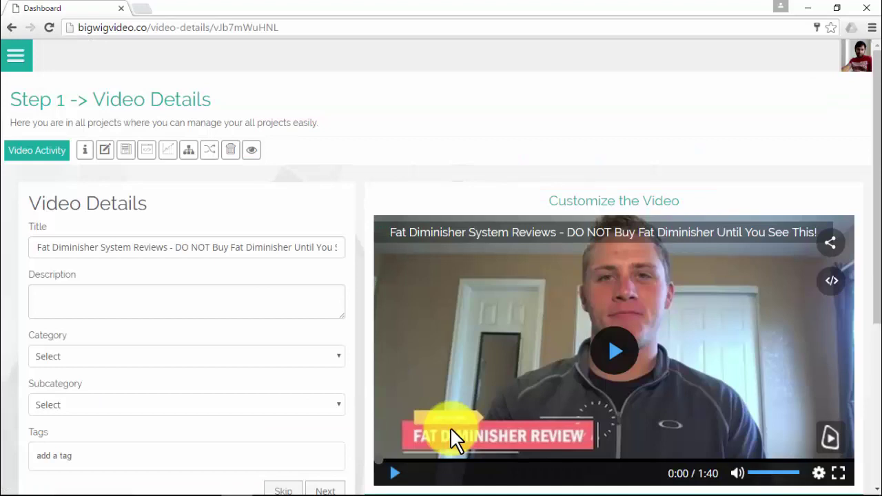
Replace the video title with the review title copied from the Links notes.
click(154, 248)
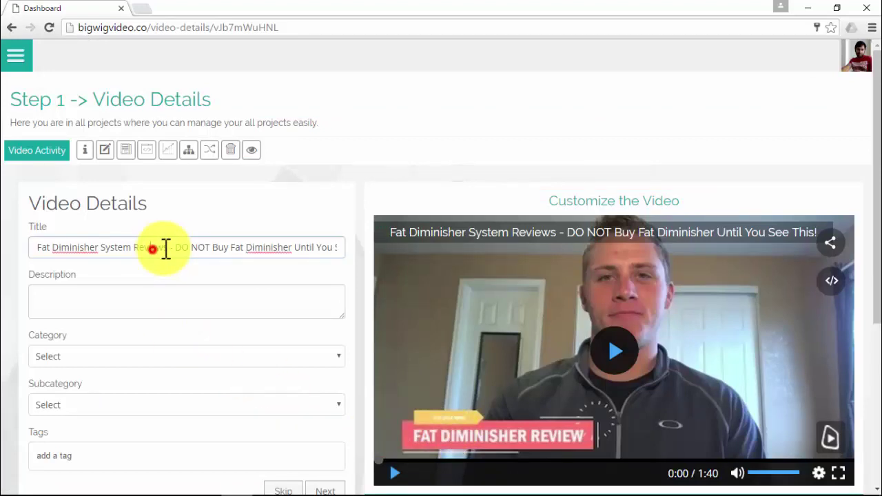
triple_click(174, 248)
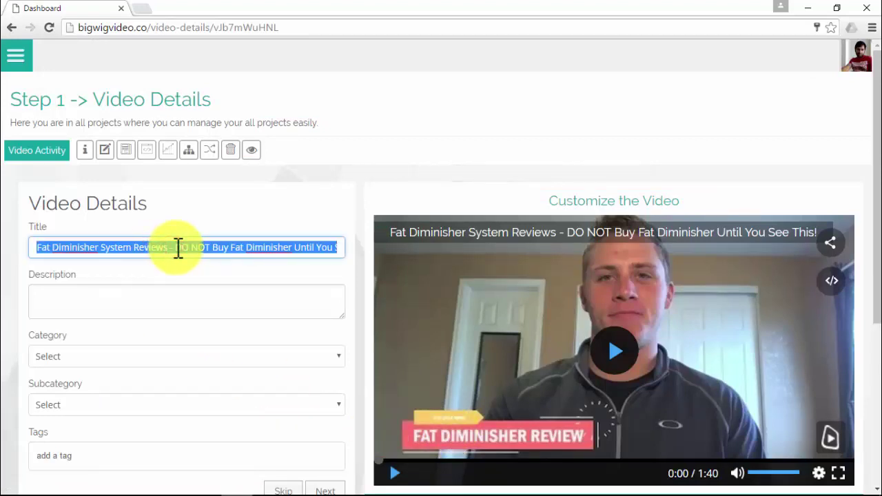
text(Shocking Fat Diminisher System Review)
click(158, 294)
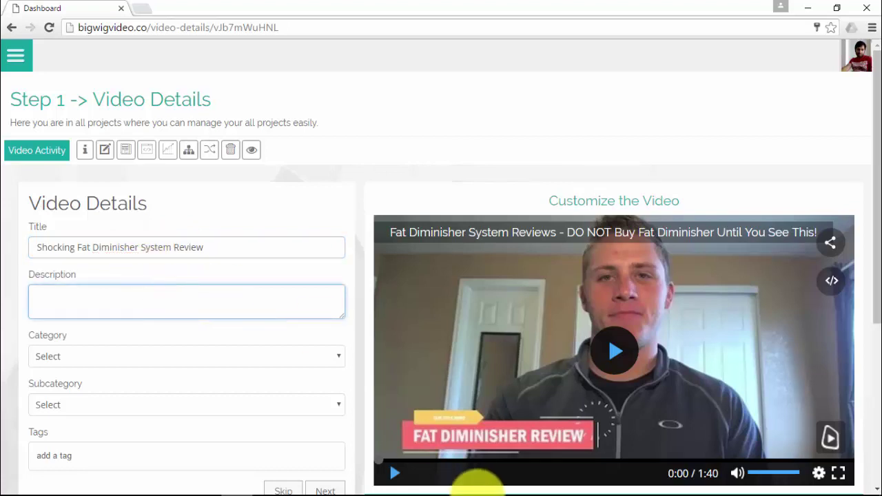
click(551, 481)
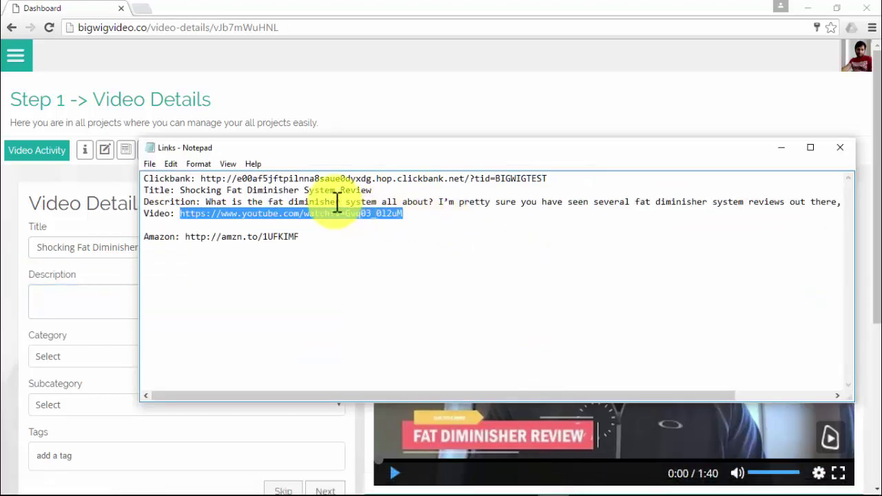
drag(372, 191, 182, 190)
click(103, 244)
drag(212, 247, 8, 253)
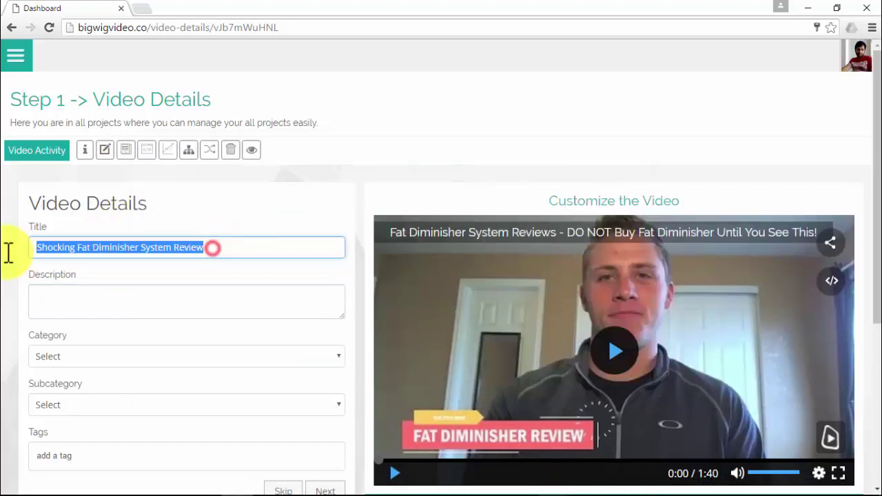
Paste the review sentence from the notes into Description and enlarge the box.
click(152, 304)
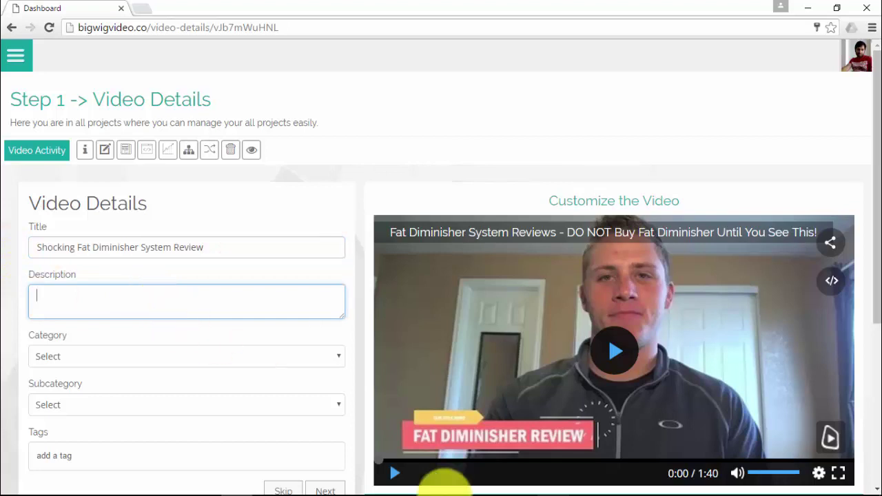
click(552, 488)
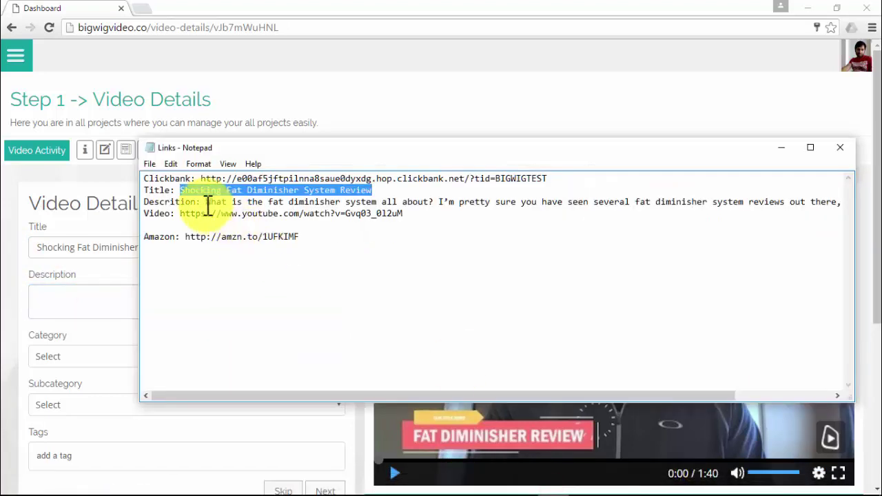
drag(206, 202, 847, 201)
key(ctrl+c)
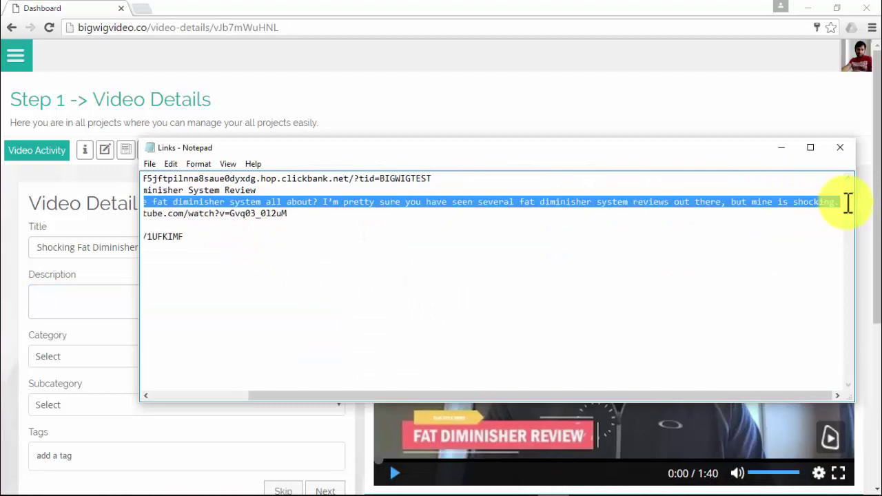
click(98, 293)
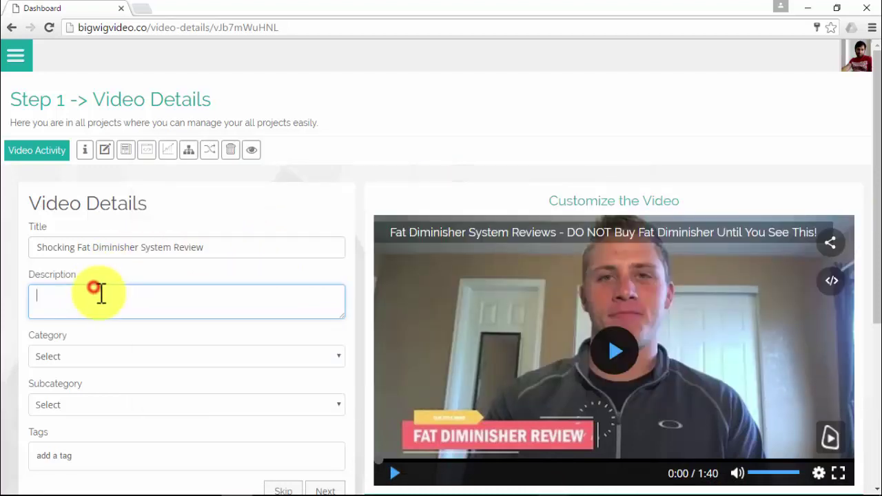
key(ctrl+v)
drag(342, 319, 349, 353)
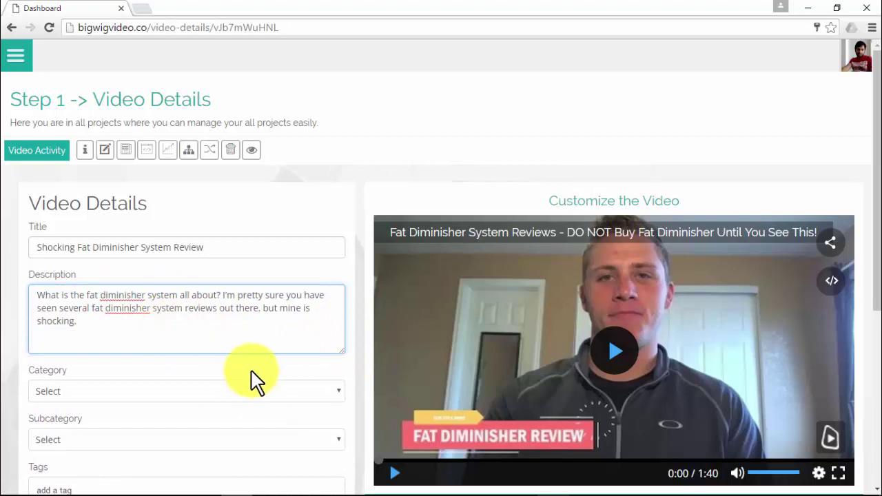
Select the full Clickbank affiliate link in the Links notes.
click(553, 491)
drag(424, 178, 170, 178)
drag(252, 395, 152, 396)
click(202, 178)
drag(204, 178, 547, 178)
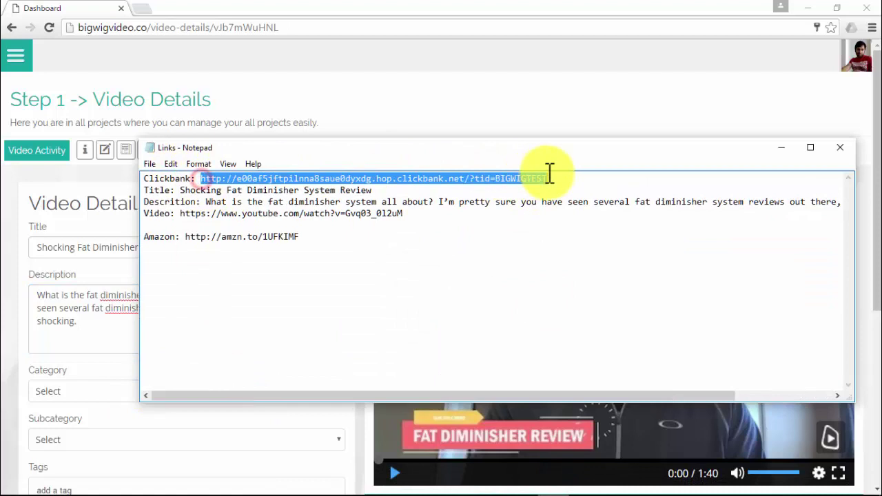
click(143, 8)
text(bitly.com)
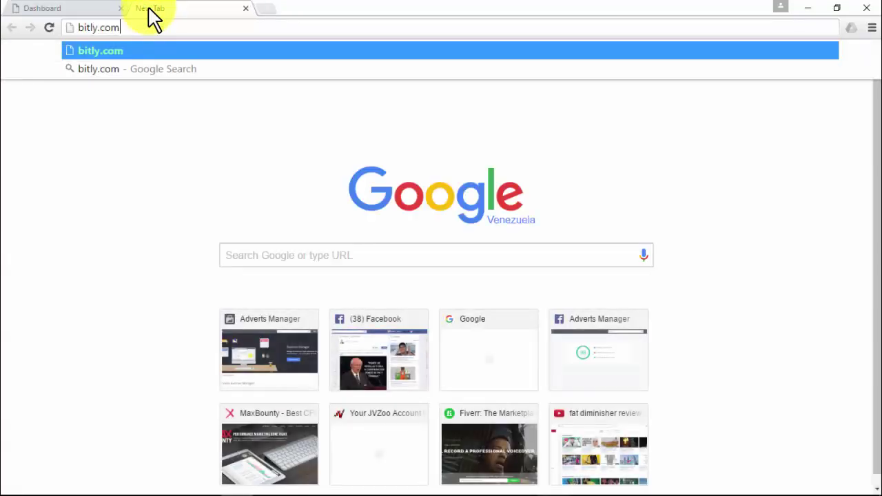
key(Return)
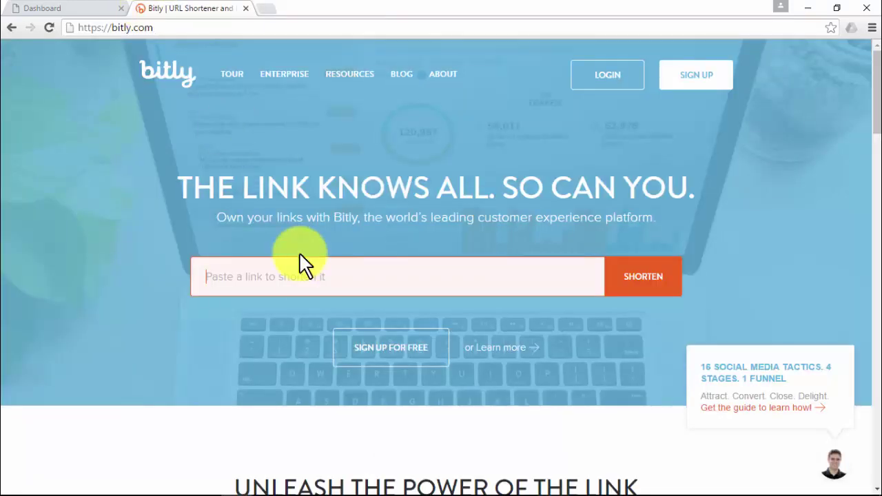
click(301, 276)
text(http://e00af5jftpicd8saue0dyxdg.hop.clickbank.net/?tid=BIGWIGTEST)
click(641, 284)
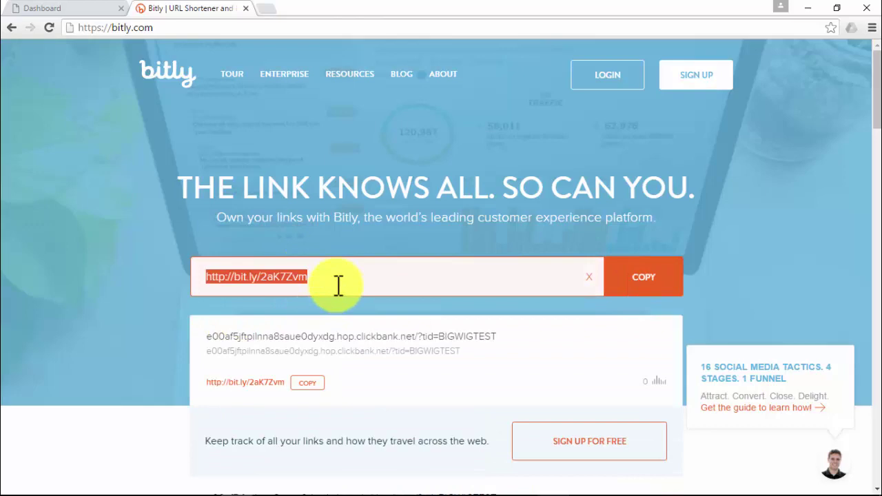
click(338, 284)
drag(325, 278, 230, 278)
Back on the dashboard, start a 'More' line at the end of the description.
click(77, 10)
click(134, 322)
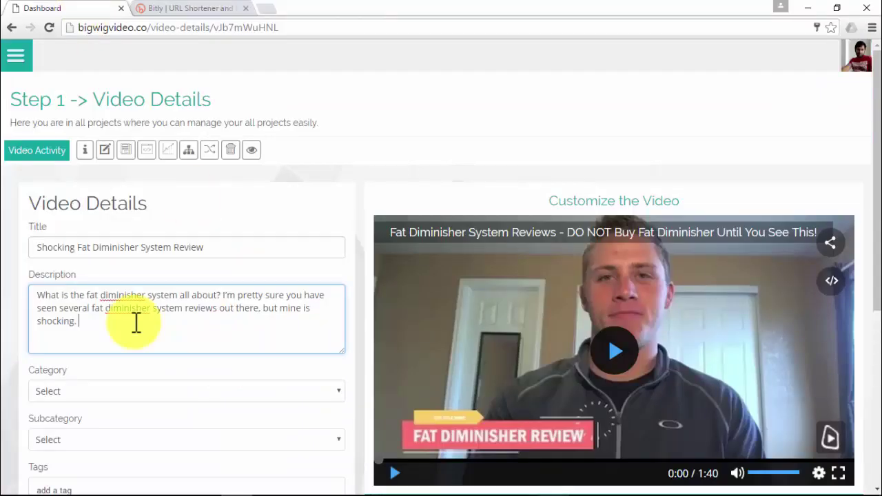
text(More Fin)
key(BackSpace)
key(BackSpace)
key(BackSpace)
Finish the description with 'More Info Here:' followed by the short Bitly link.
text(Info Here:)
text(http://bit.ly/2aK7Zvm)
scroll(135, 324, down, 2)
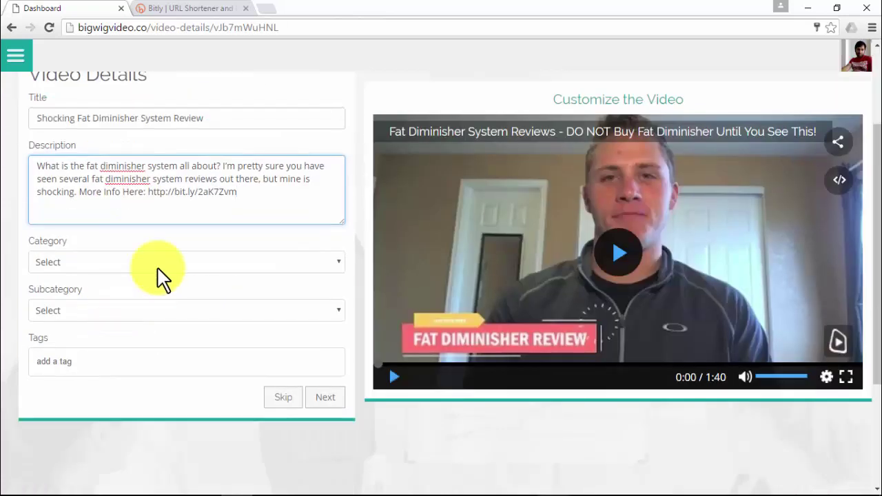
Set category Health and subcategory Beauty and Personal Care.
click(160, 267)
click(123, 24)
click(97, 311)
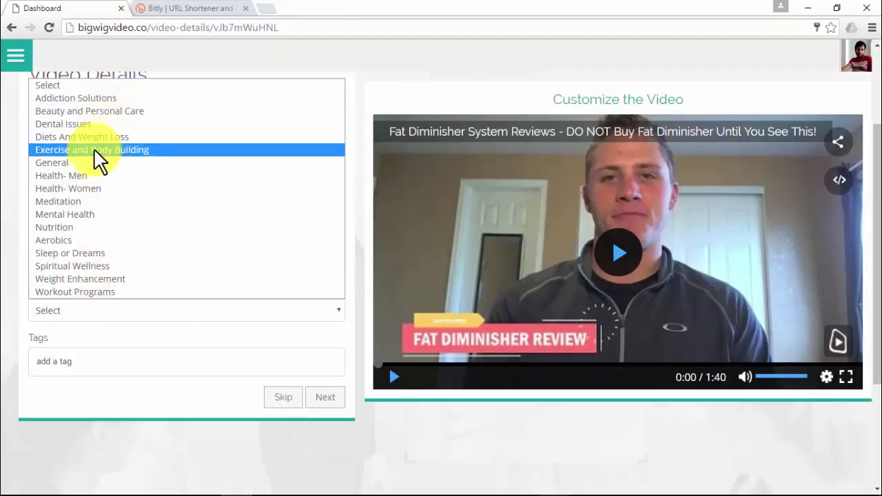
click(118, 112)
Add 'fat diminisher' tags in the Tags field.
click(123, 366)
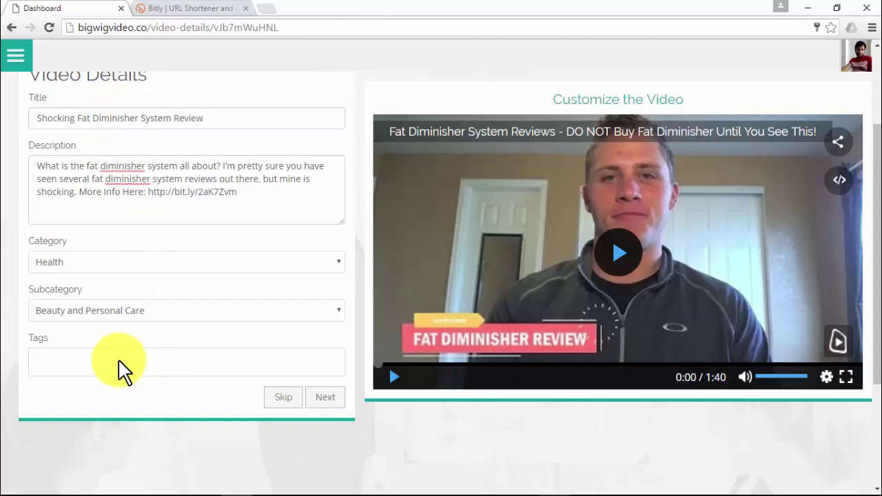
text(fat diminisher)
key(Return)
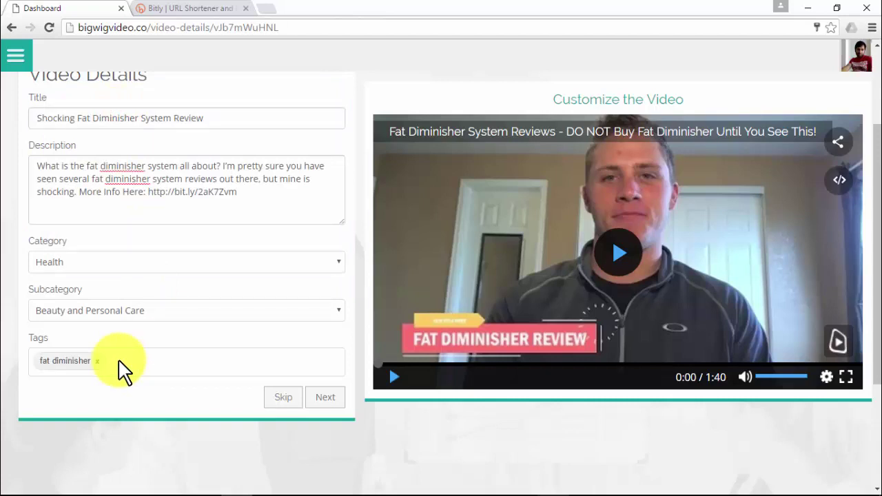
text(fat diminisher system, what is the fat diminisher system, fat diminisher system reviews)
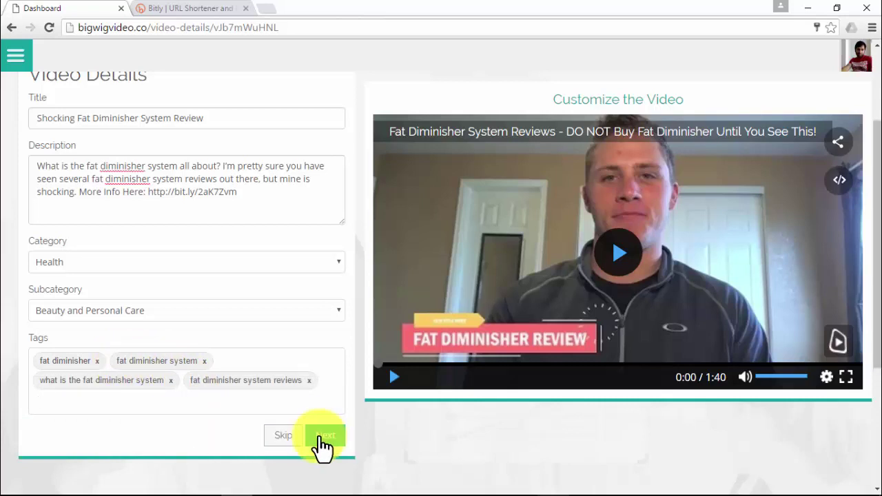
Continue to Player Customise, keep the default theme, and open the Create New Theme form.
click(325, 442)
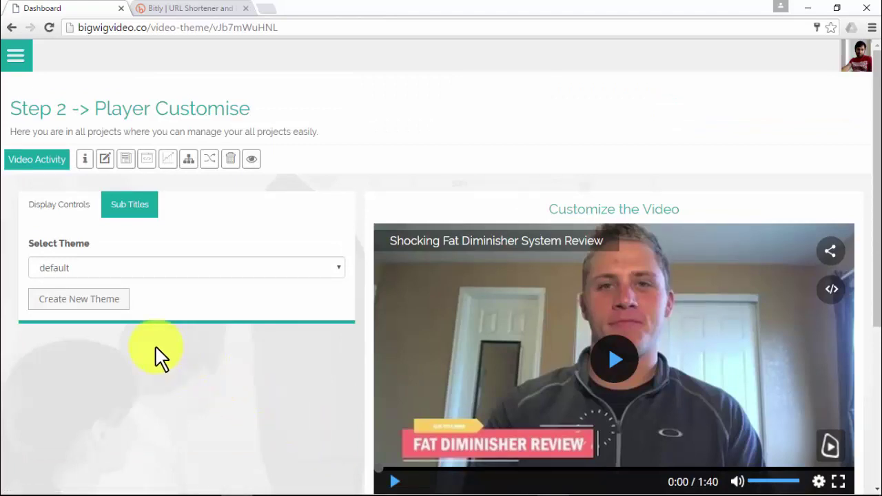
click(302, 276)
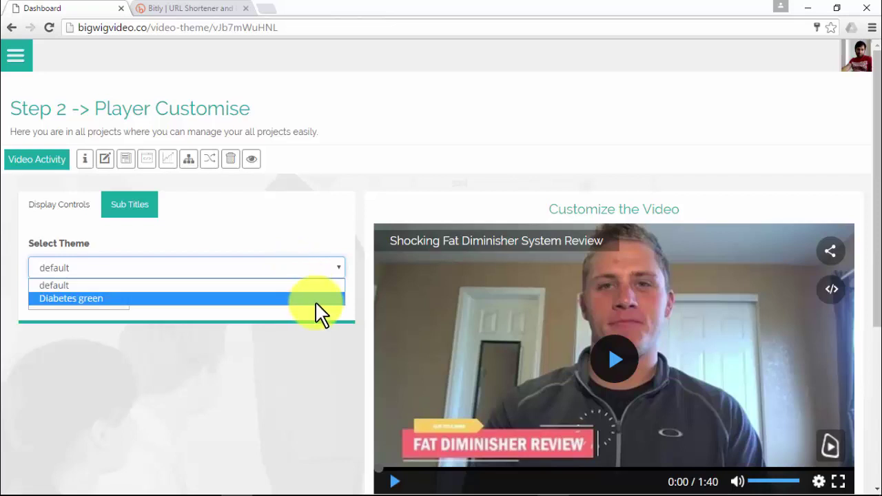
click(318, 237)
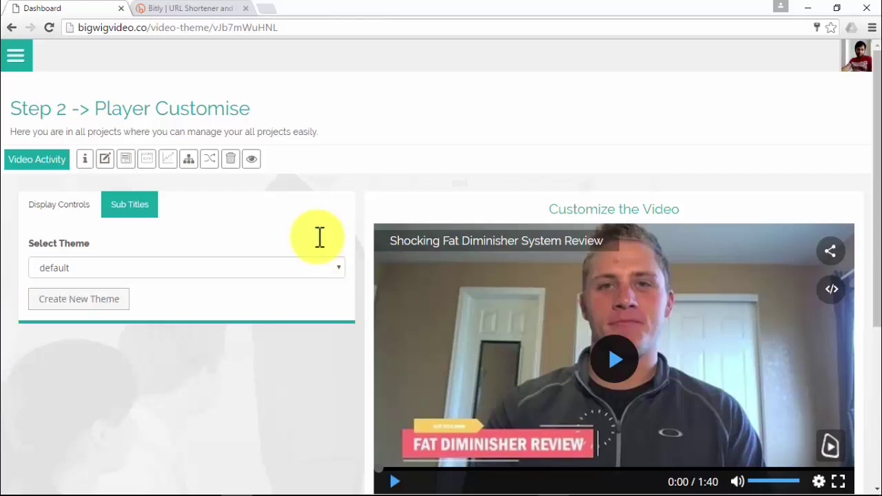
click(65, 300)
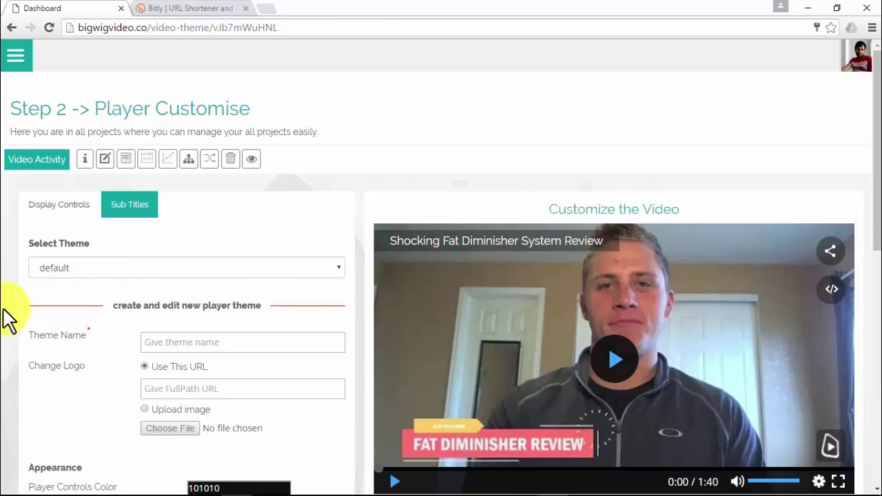
scroll(7, 317, down, 2)
scroll(8, 319, down, 2)
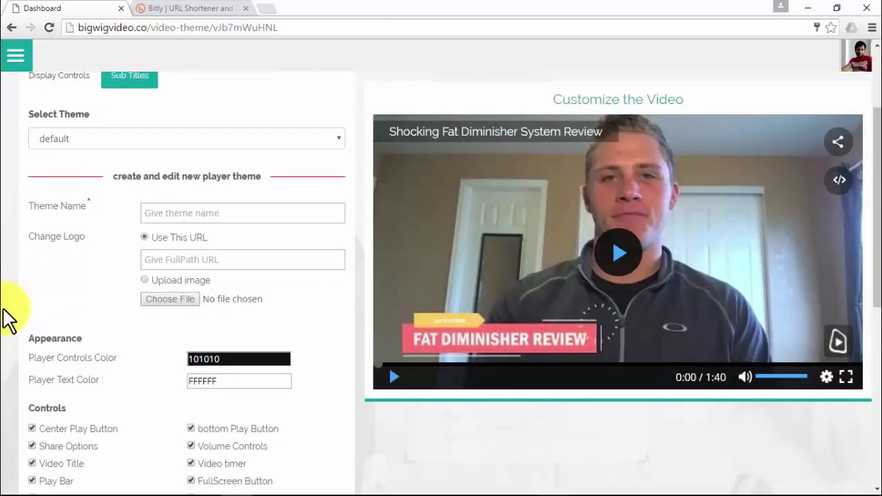
scroll(6, 317, down, 4)
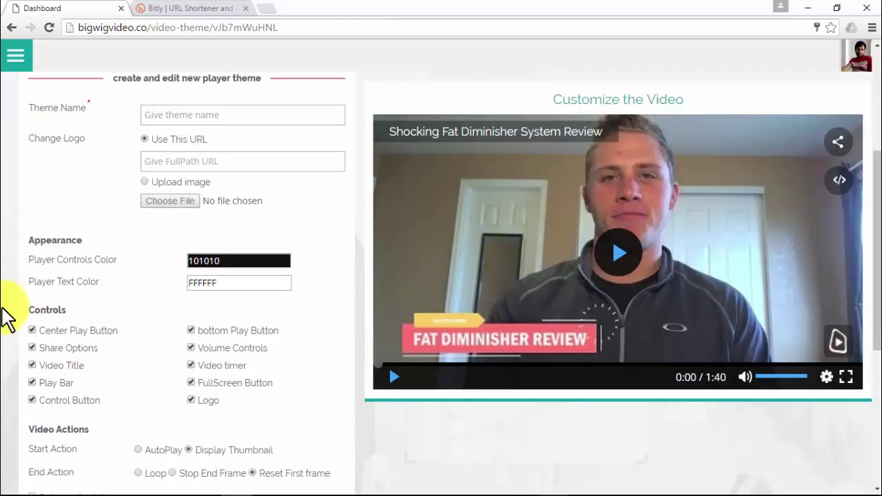
scroll(7, 317, down, 2)
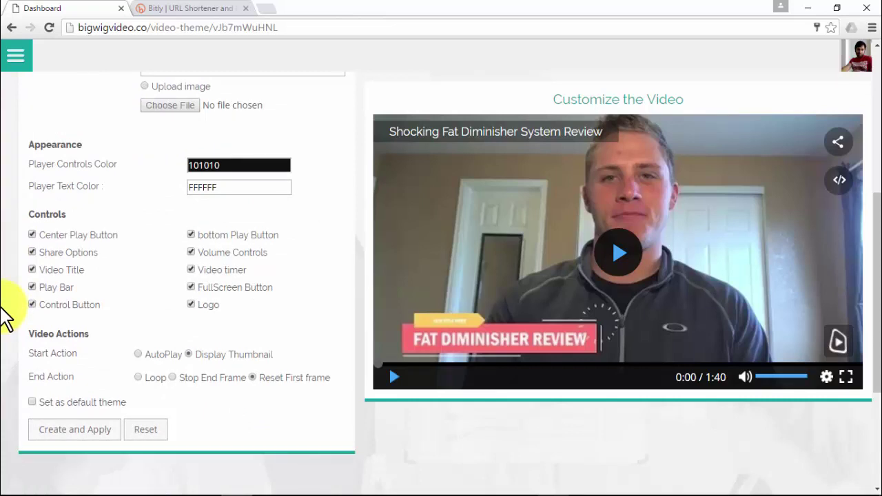
scroll(7, 317, up, 10)
View and close the example .srt subtitle file, then go to the Add Video Gate page.
click(132, 205)
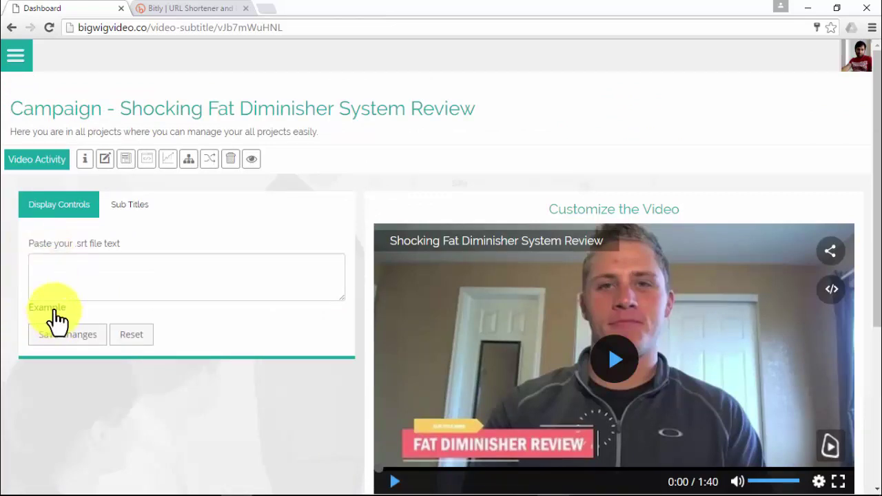
click(56, 313)
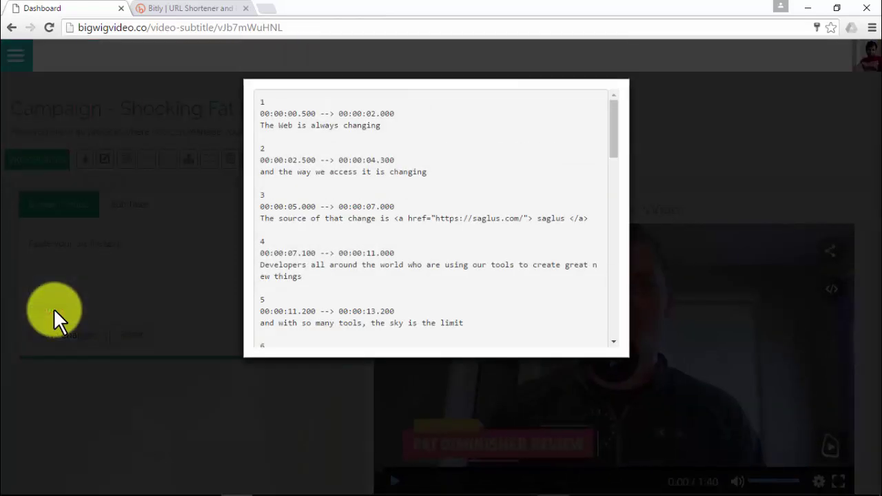
click(65, 311)
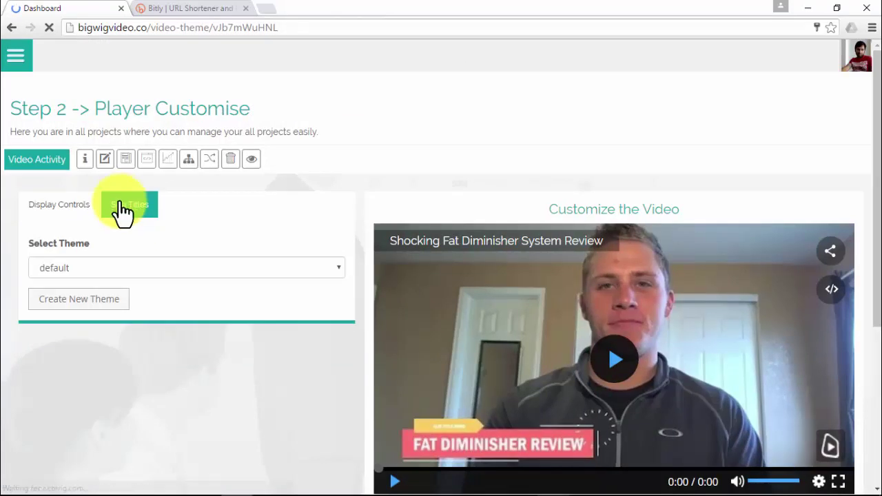
click(123, 163)
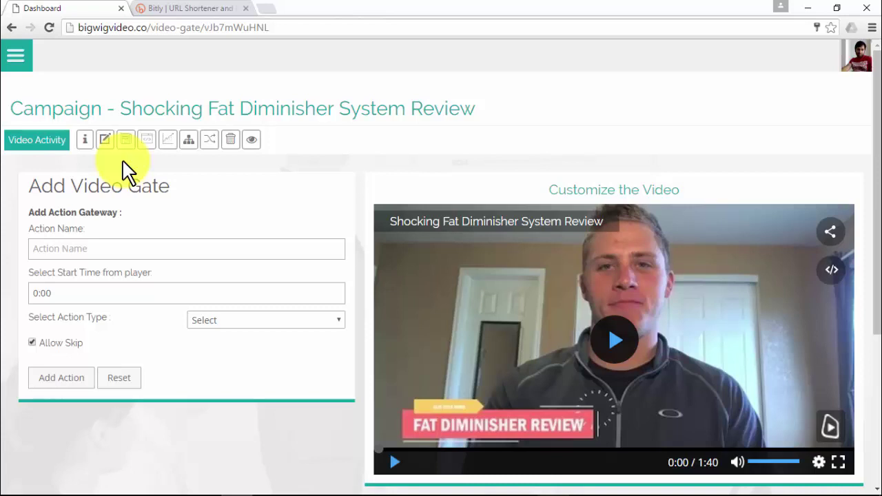
Name the gate 'Ad 1' and try the LeadGate, ShareGate and PromoGate action types.
click(111, 249)
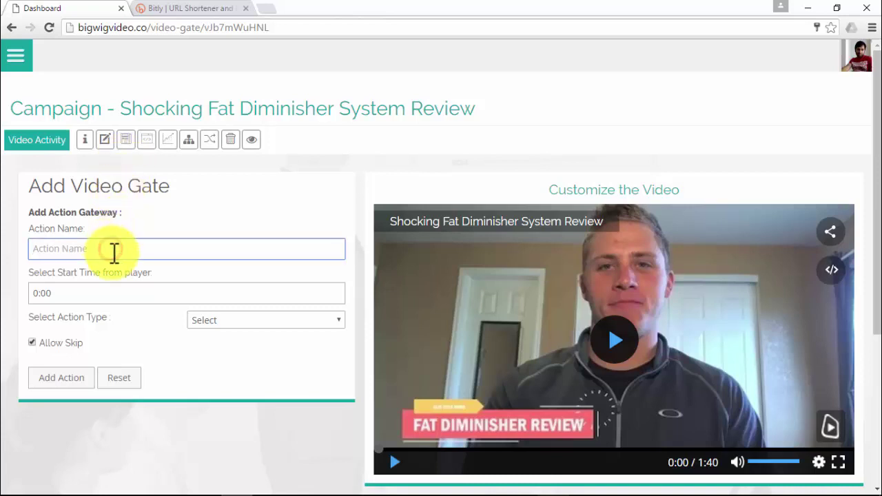
text(Ad 1)
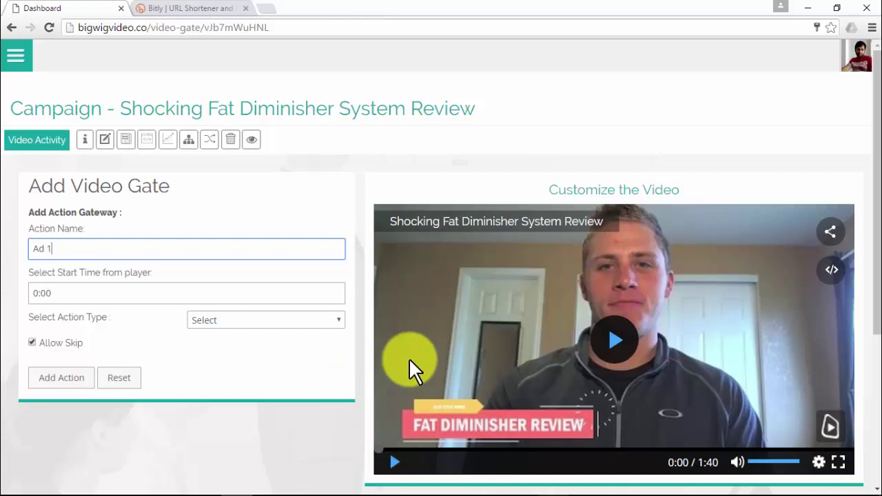
click(338, 321)
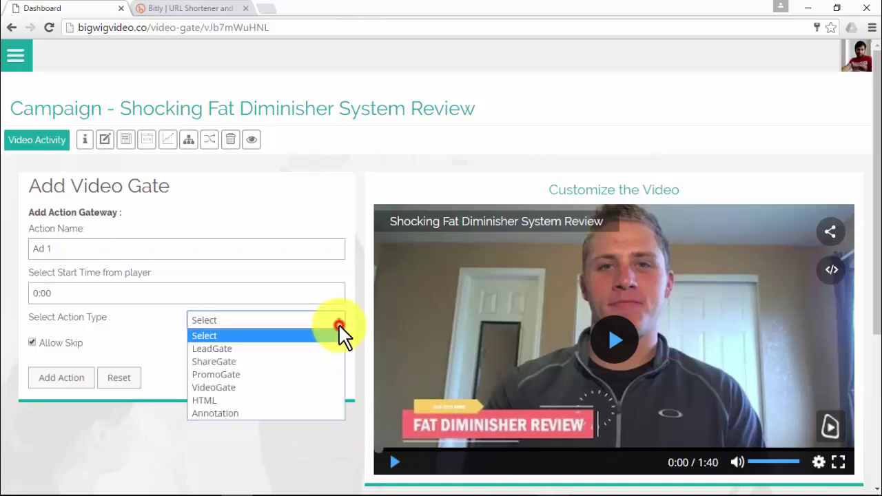
click(279, 348)
scroll(292, 354, down, 1)
click(339, 257)
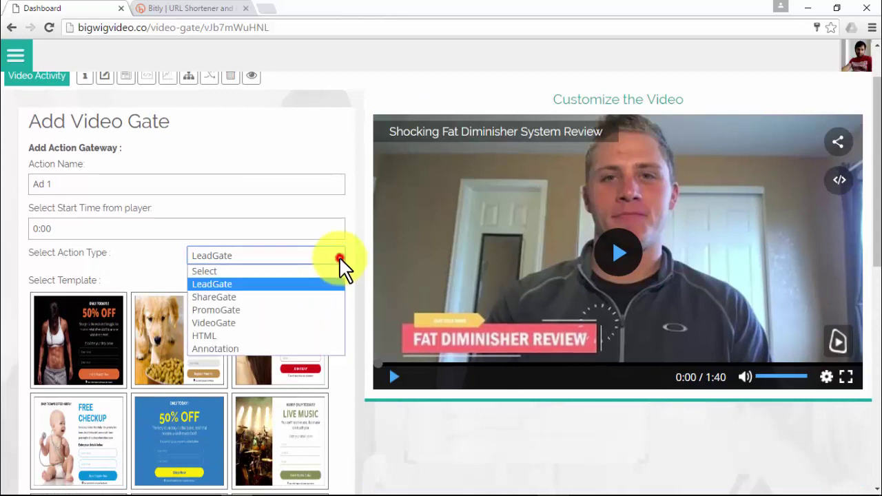
click(290, 296)
click(335, 256)
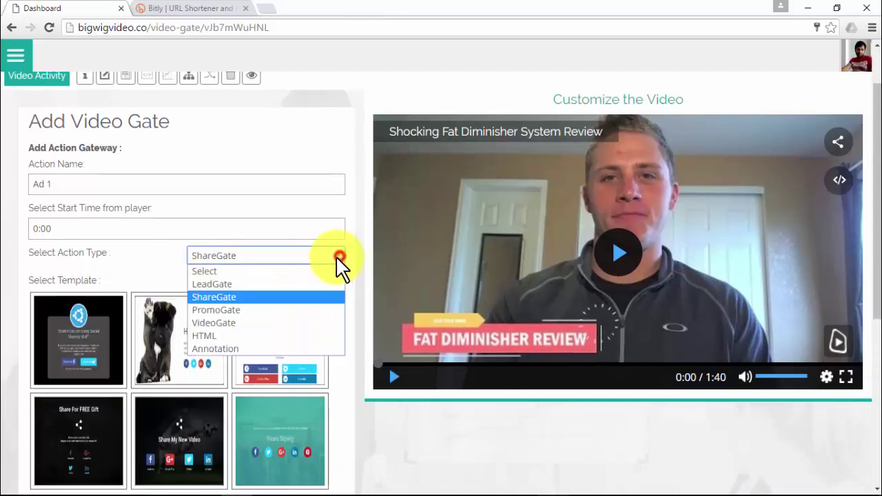
click(292, 310)
Try VideoGate, HTML and Annotation, then settle on PromoGate.
click(339, 257)
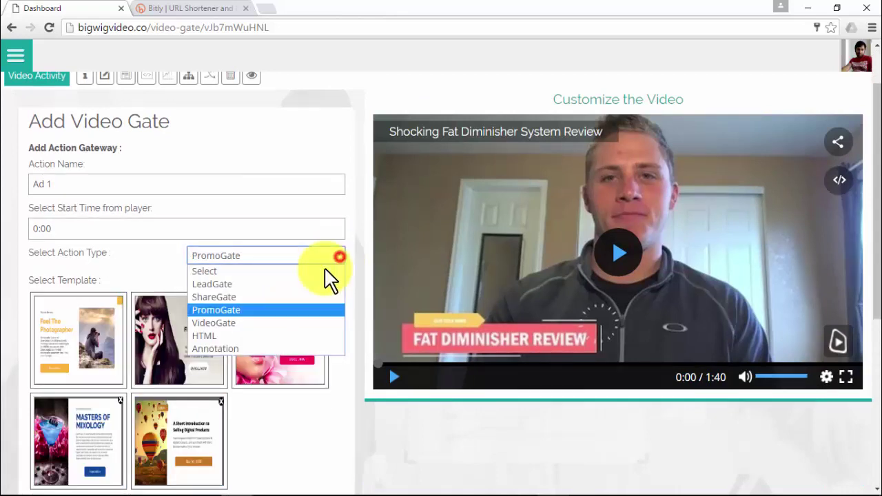
click(282, 324)
click(338, 256)
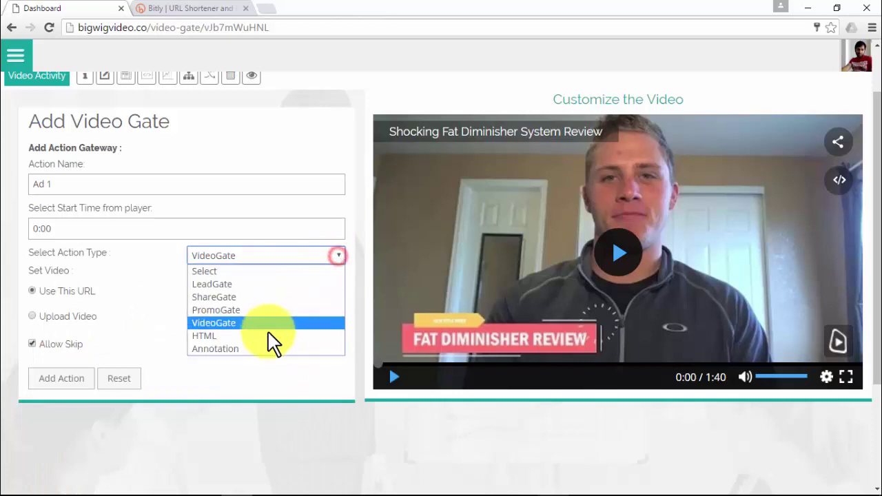
click(273, 337)
click(337, 256)
click(263, 345)
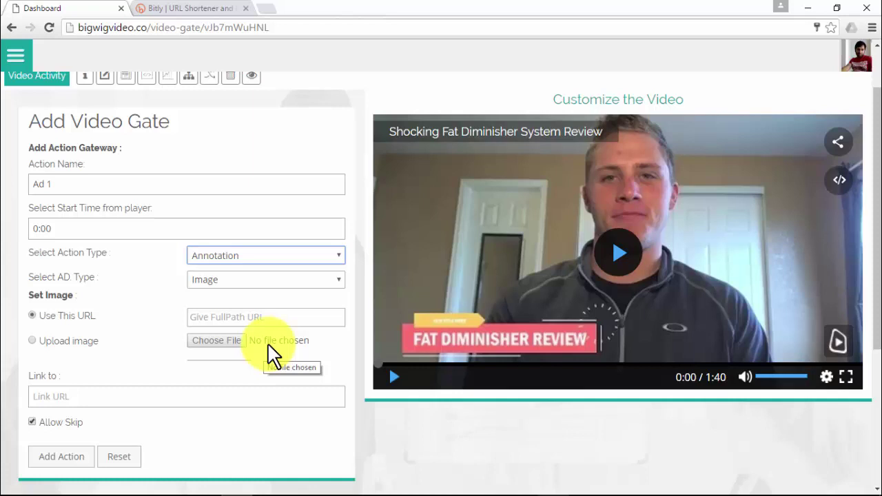
click(337, 256)
click(283, 309)
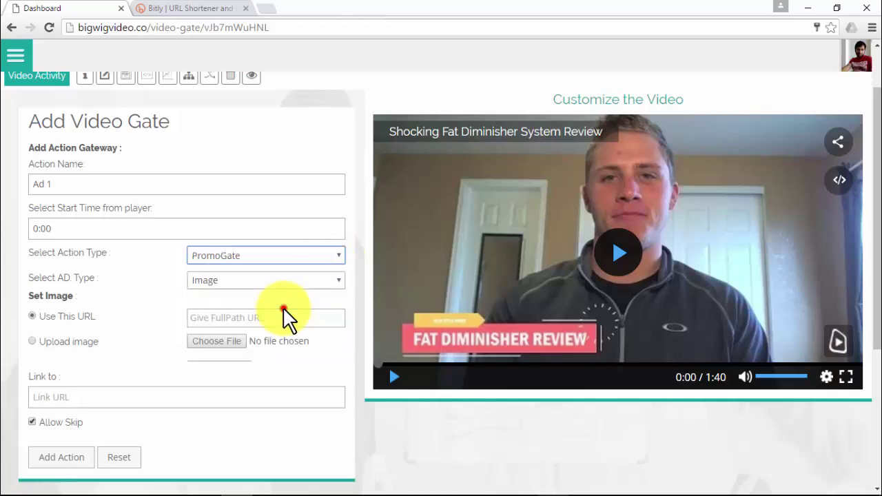
scroll(155, 262, down, 1)
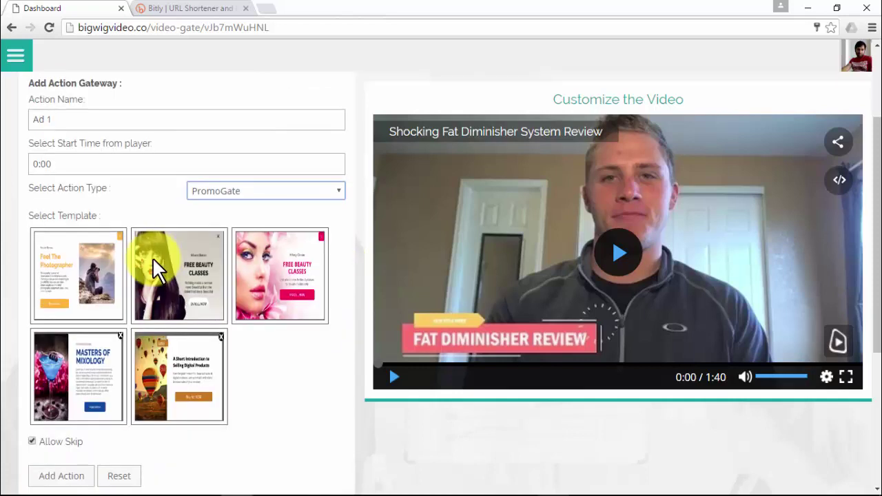
click(72, 278)
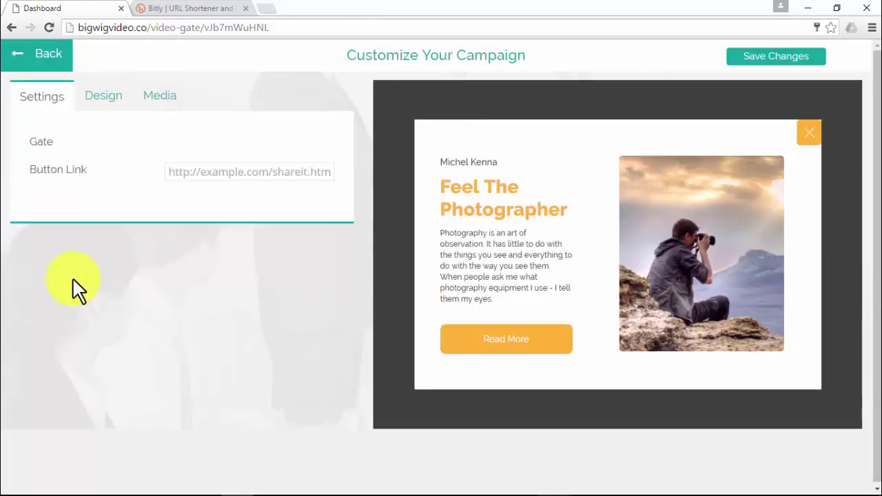
click(191, 10)
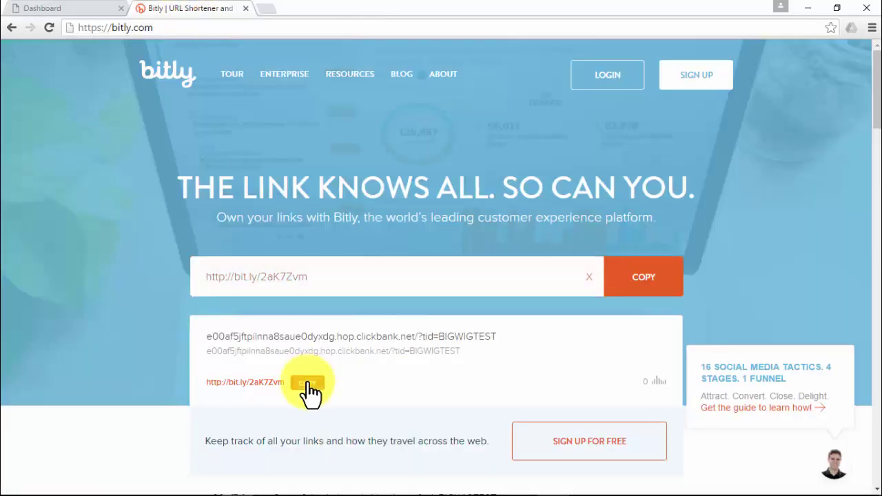
click(88, 10)
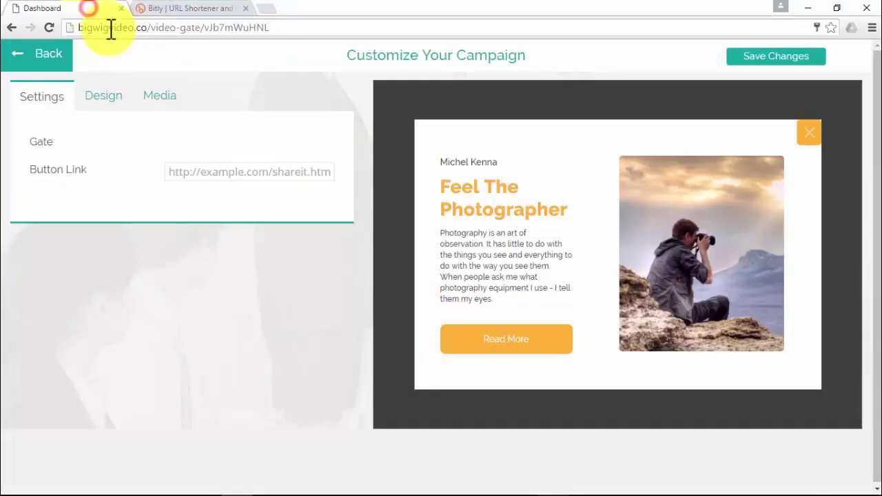
click(230, 169)
text(http://bit.ly/2aK7Zvm)
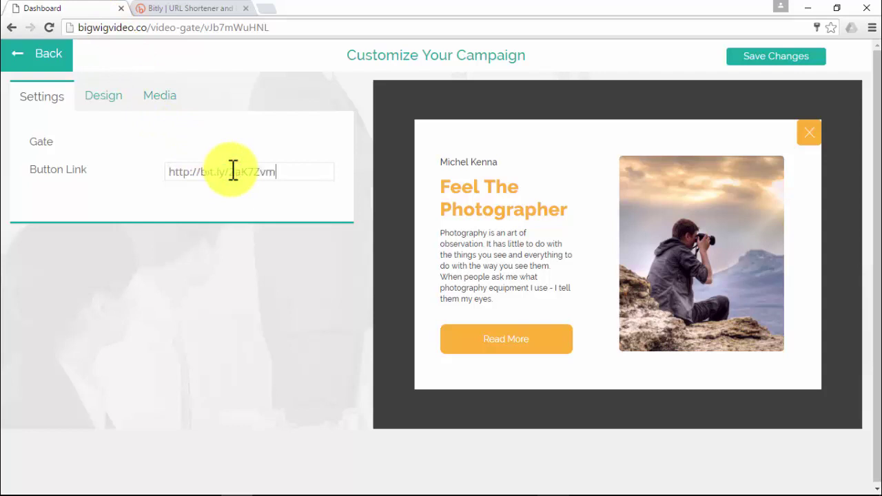
Hide the pre-headline and change the headline to 'Regular Price: $97. Today >>$37'.
click(108, 101)
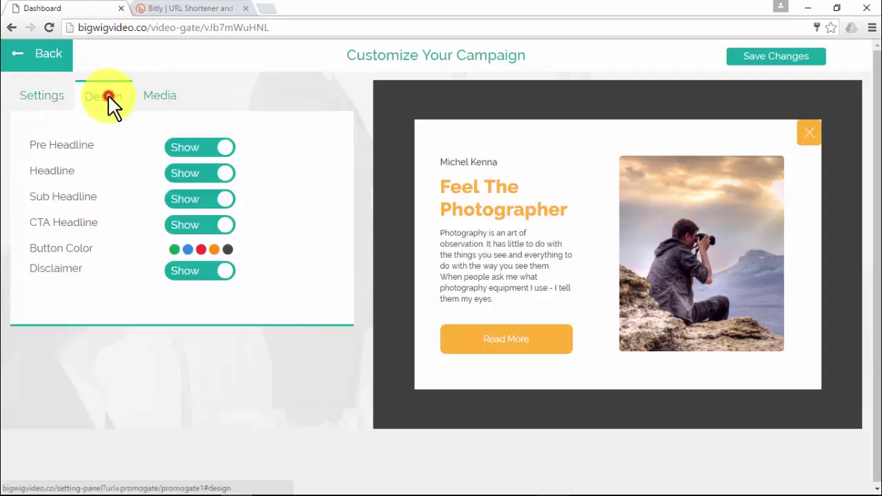
click(198, 159)
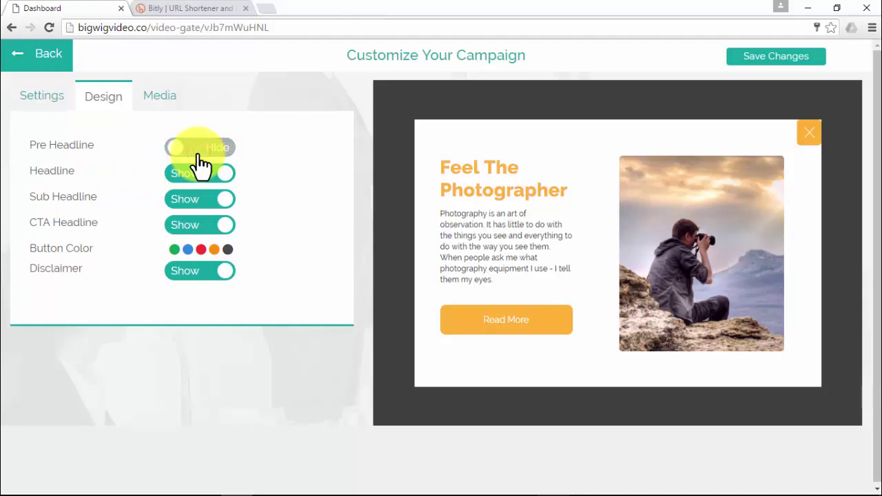
drag(441, 166, 587, 200)
text(Regula)
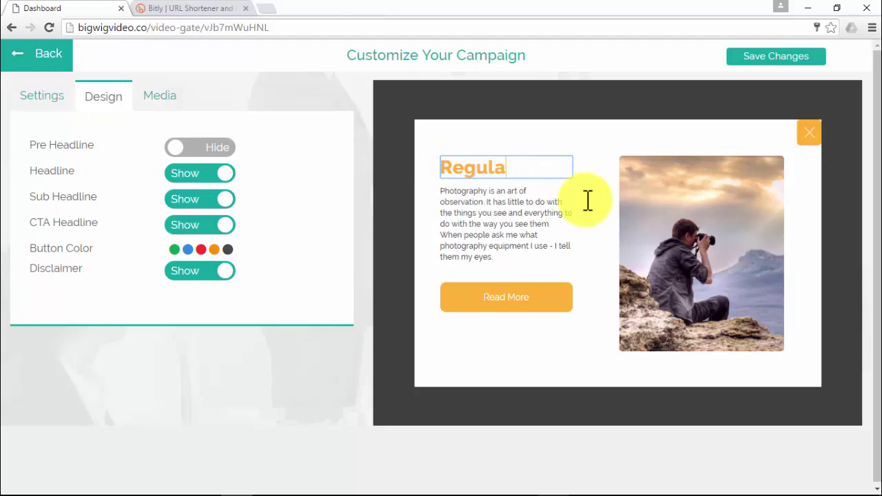
text(r Price: $97)
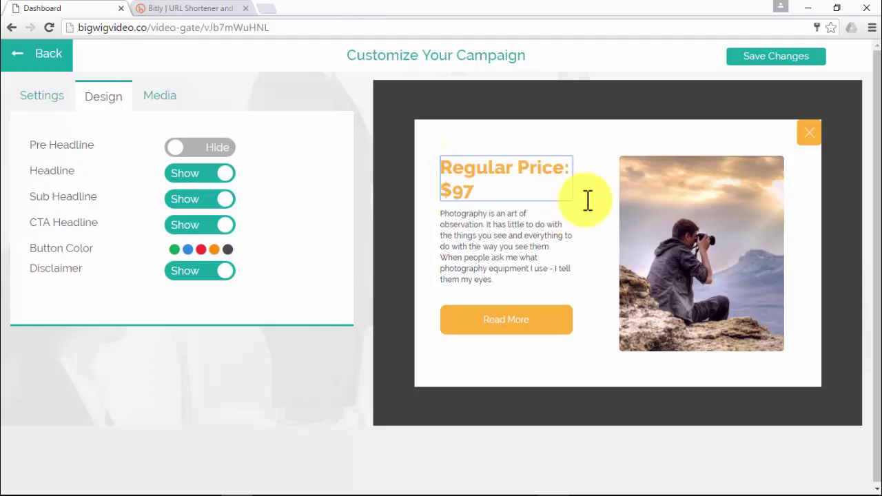
text( Today )
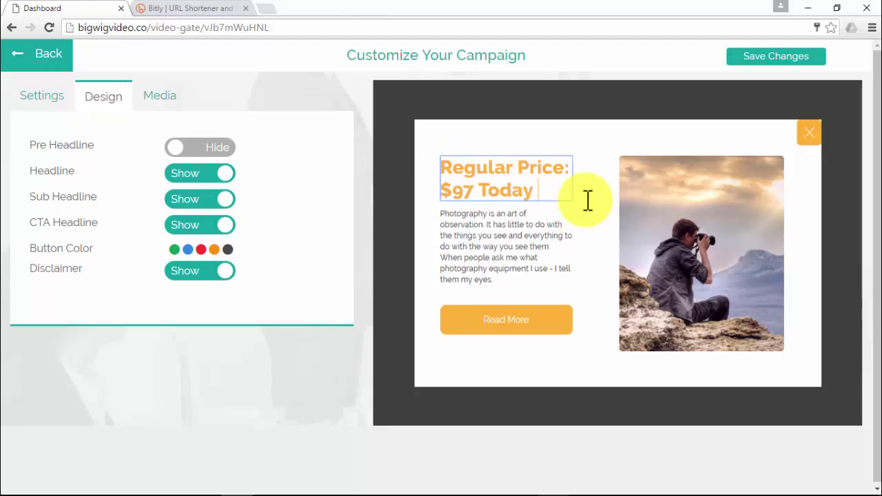
text(>>$37)
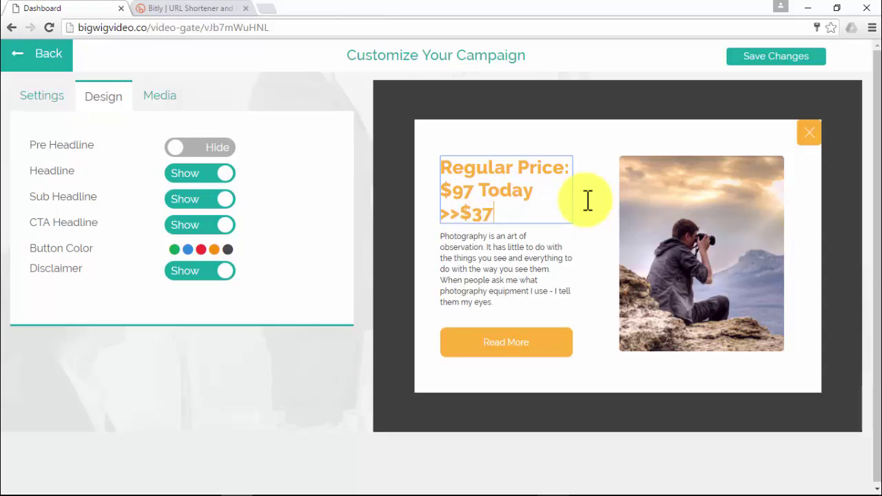
click(476, 190)
text(.)
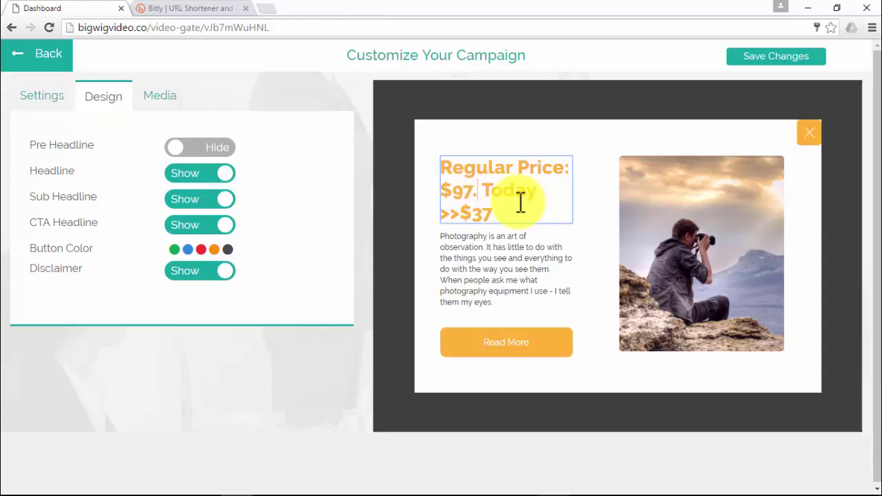
Hide the sub-headline and make the button green, labelled 'ADD TO CART!'.
click(197, 202)
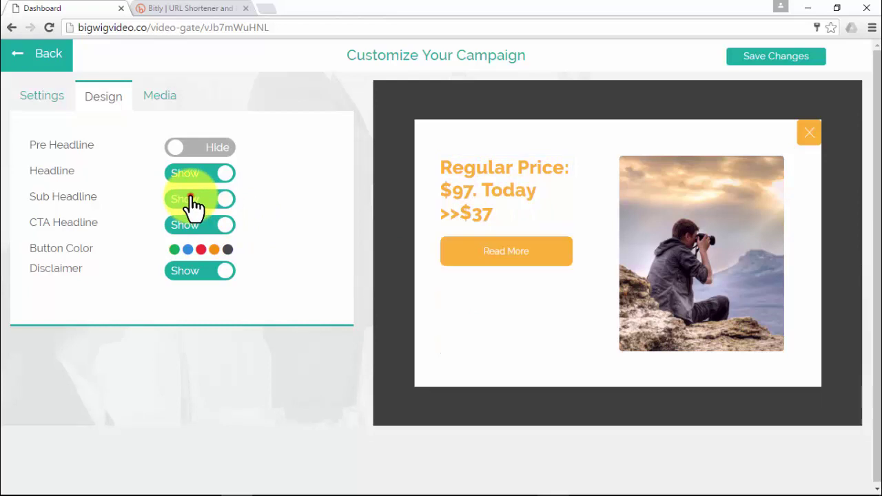
click(175, 248)
click(493, 253)
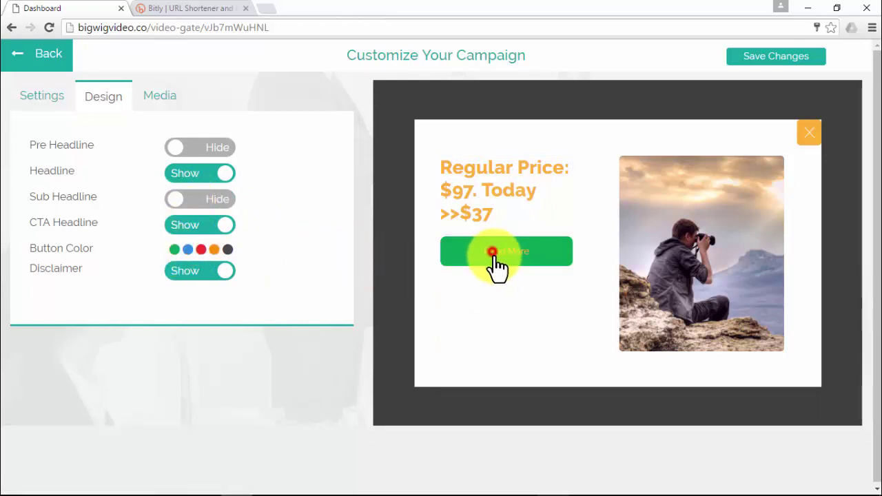
key(ctrl+a)
text(ADD IT!)
key(BackSpace)
key(BackSpace)
key(BackSpace)
text(TO CART!)
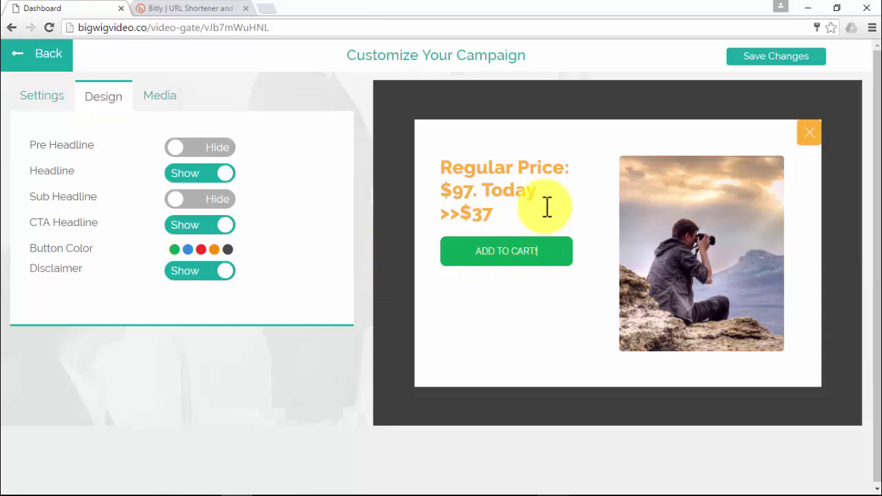
Swap the promo's photographer picture for the Fat Diminisher System book cover from Media.
click(170, 97)
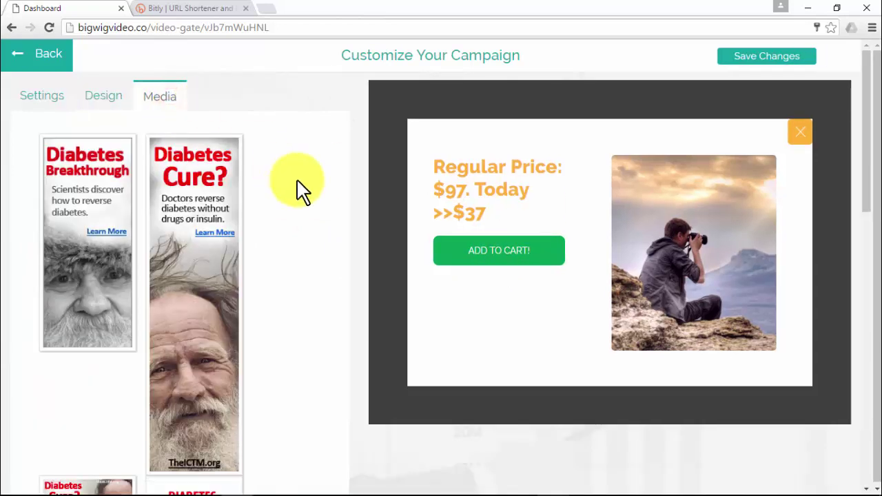
scroll(301, 189, down, 10)
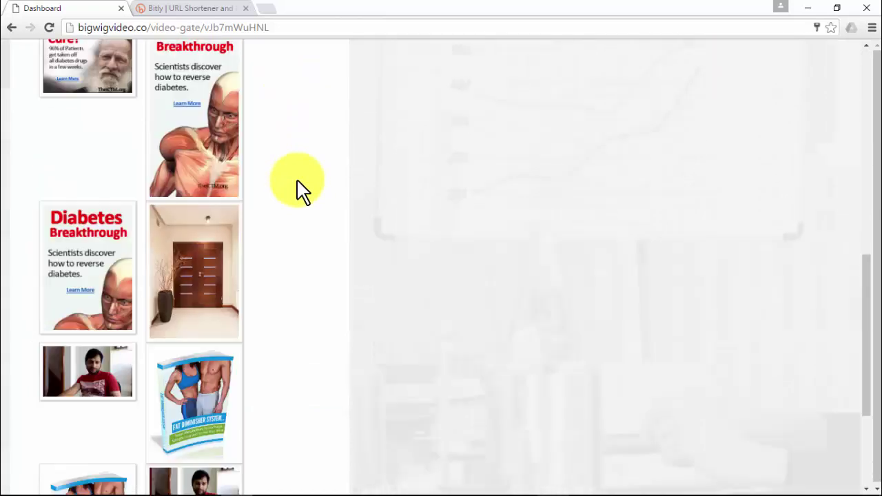
scroll(301, 189, down, 1)
click(222, 215)
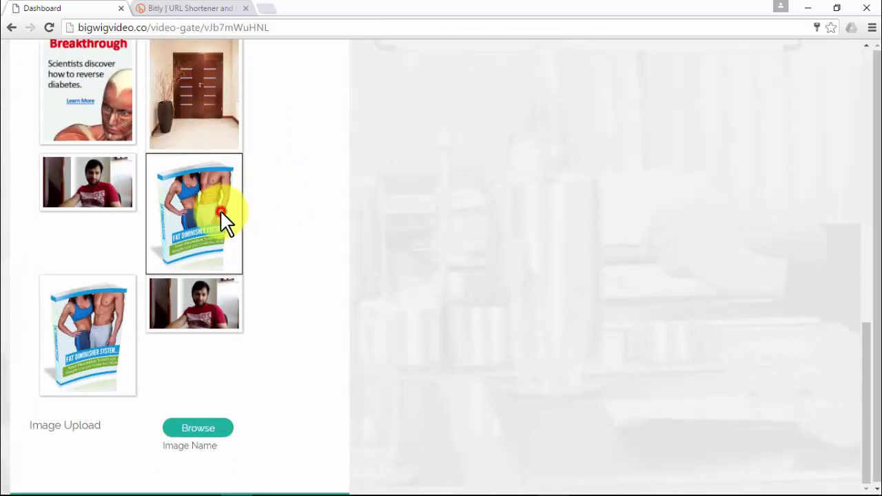
scroll(306, 225, up, 11)
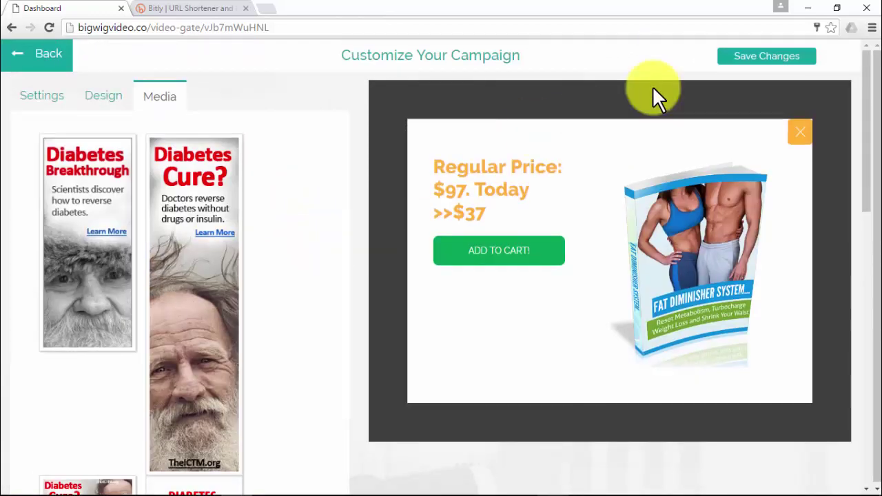
Save the video settings and add the PromoGate action 'Ad 1' starting at 0:00.
click(747, 56)
scroll(357, 222, down, 2)
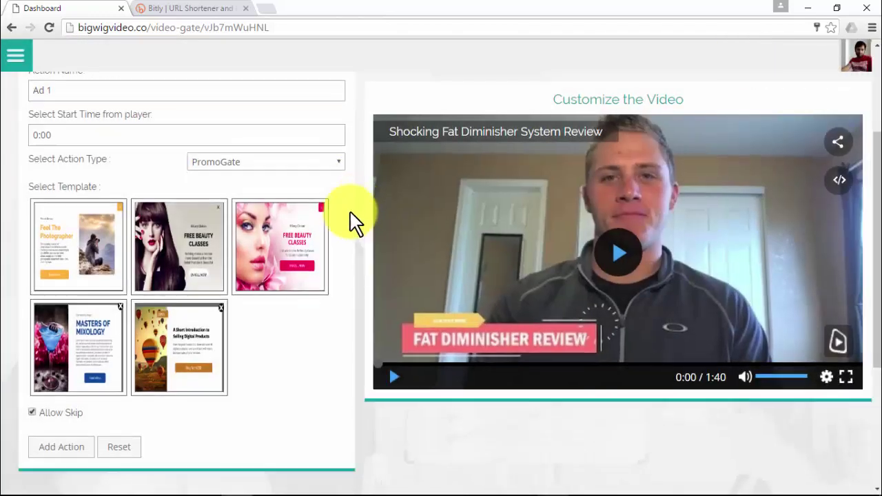
click(64, 411)
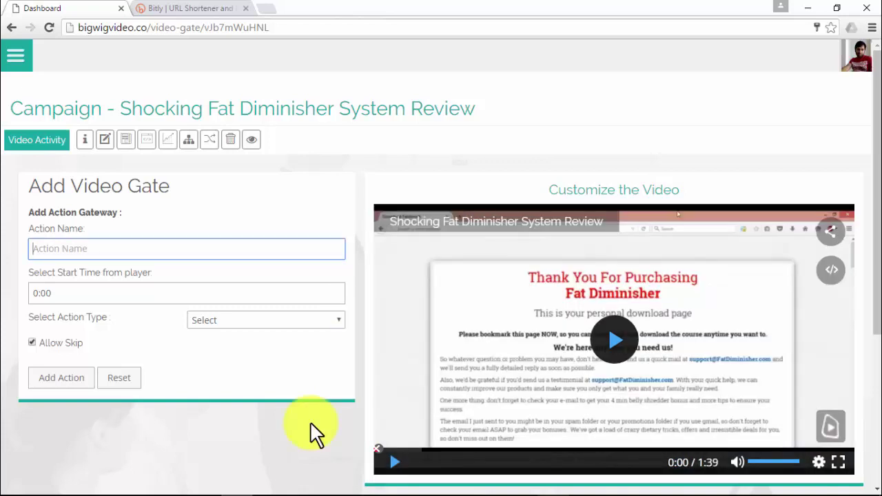
click(131, 246)
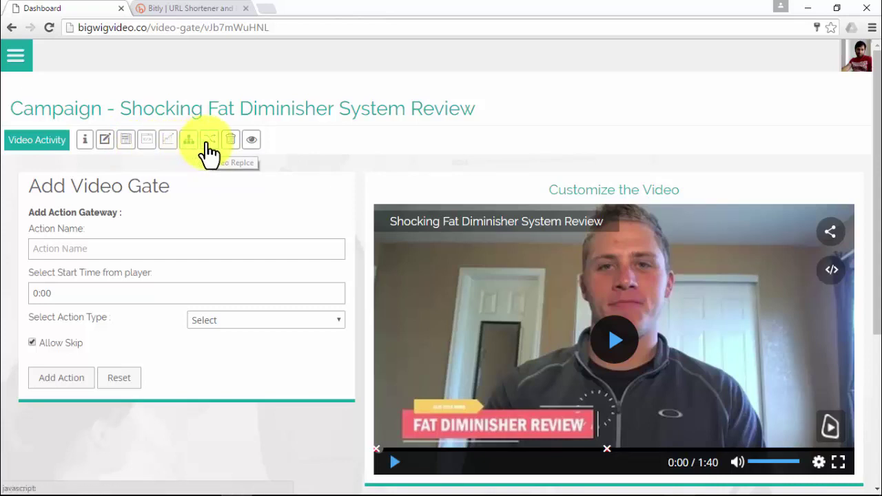
Preview the campaign's public viral page and select its web address for copying.
click(253, 142)
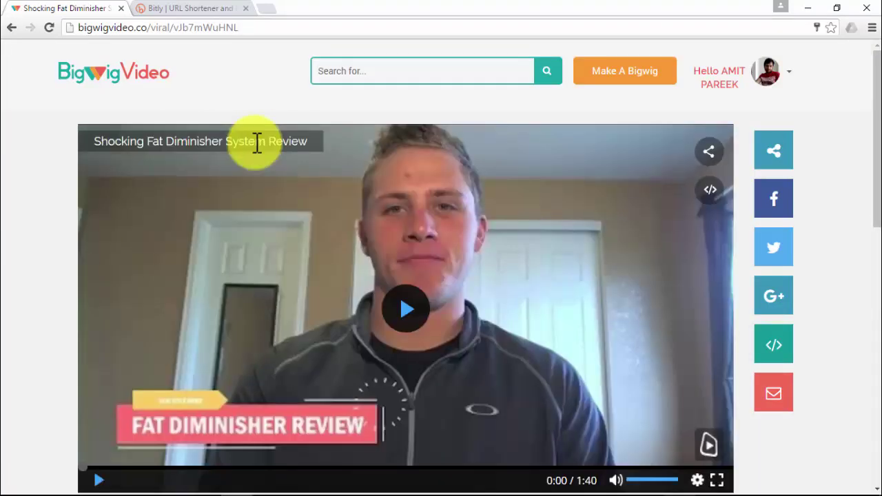
click(280, 26)
key(ctrl+c)
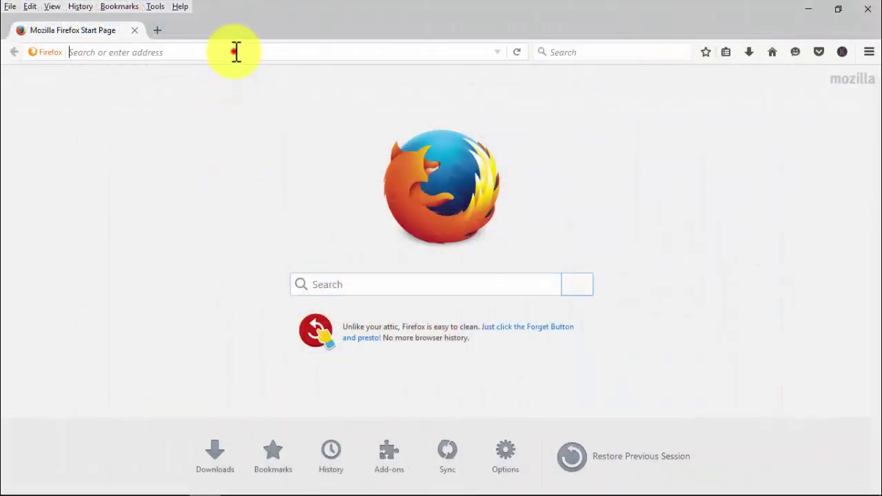
Paste the copied viral page URL into Firefox's address bar and load it.
click(233, 51)
key(ctrl+v)
key(Return)
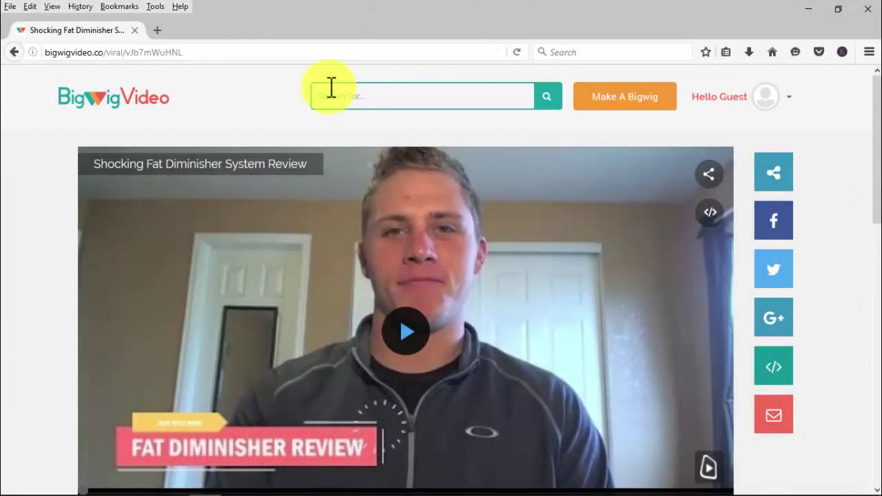
click(348, 94)
text(diabetes)
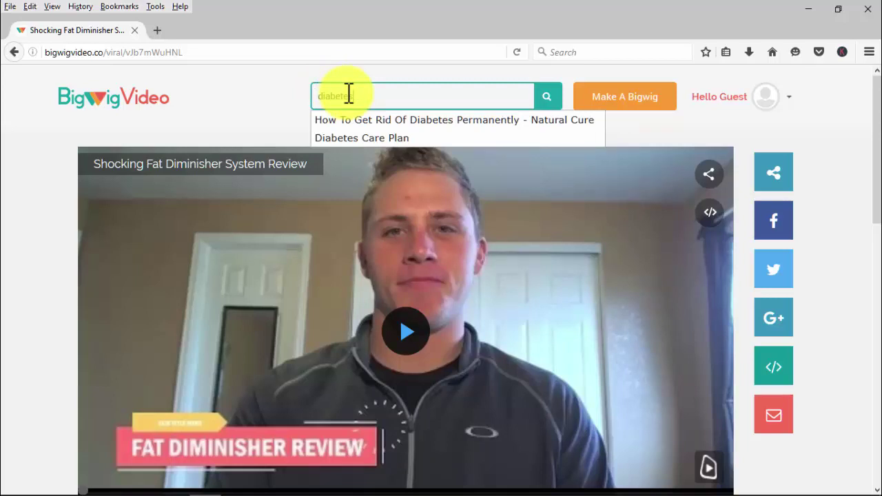
click(548, 102)
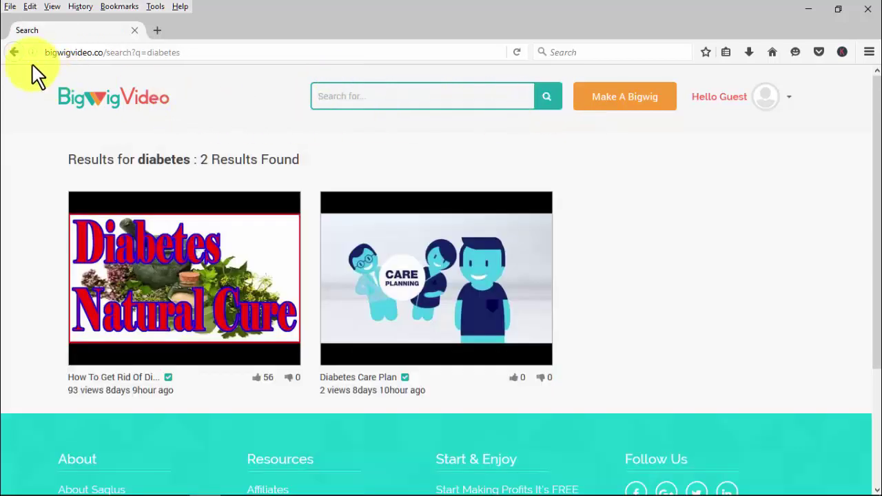
click(14, 52)
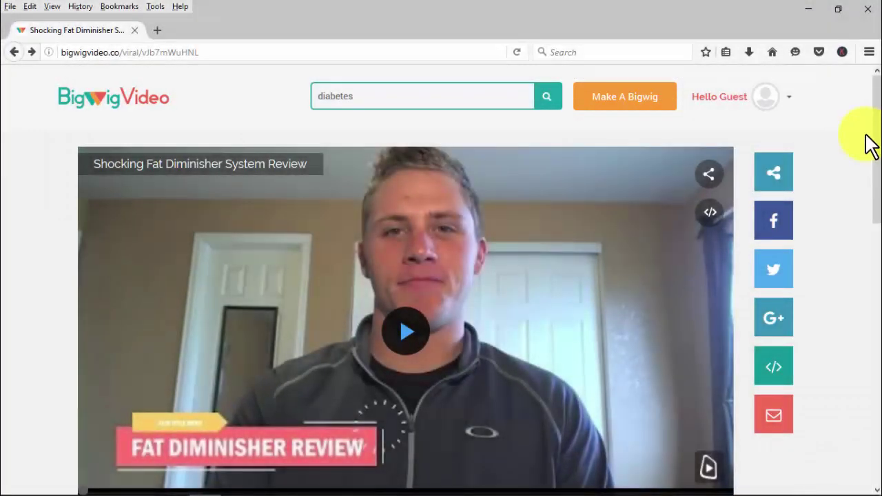
drag(872, 130, 870, 156)
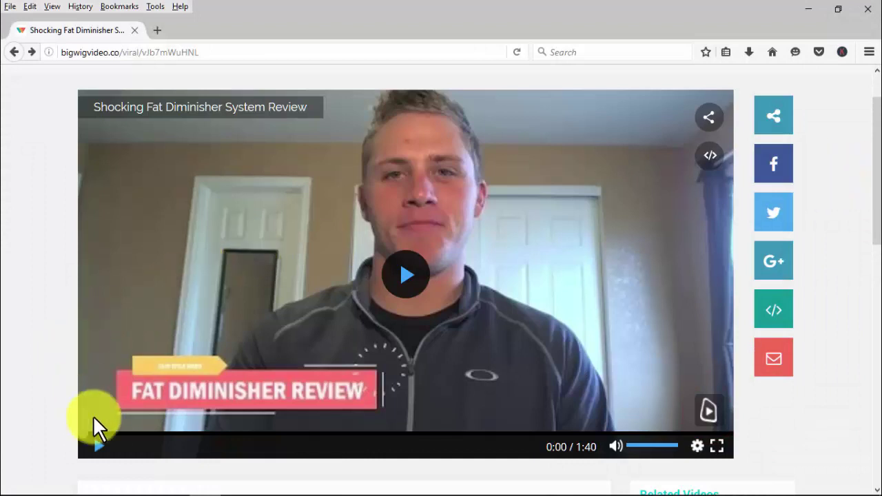
Play the review until the PromoGate appears, open its ADD TO CART! offer, then pause.
click(101, 449)
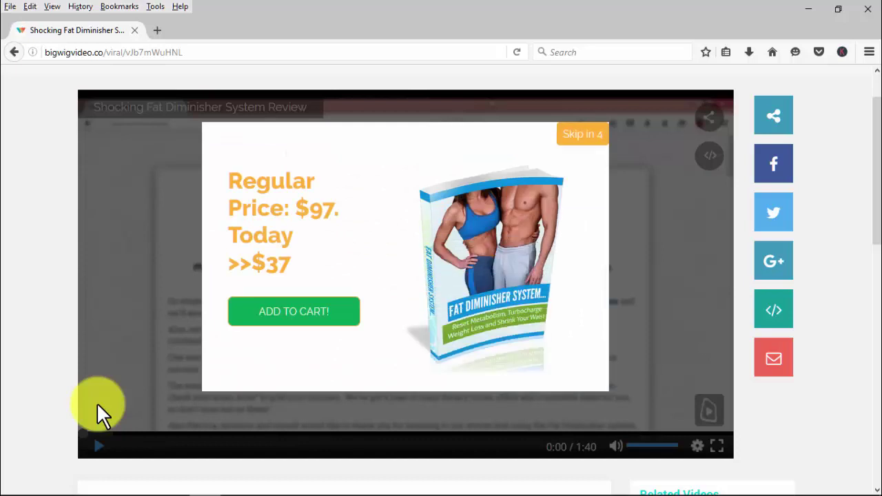
click(295, 319)
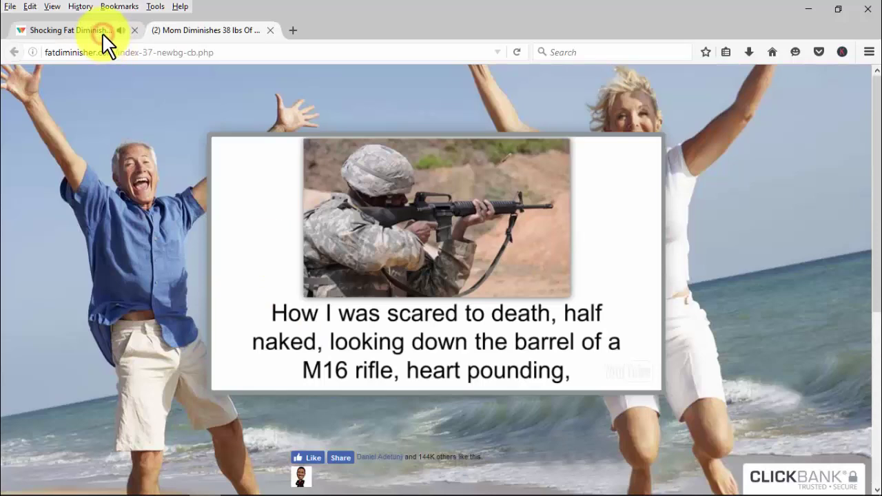
click(102, 32)
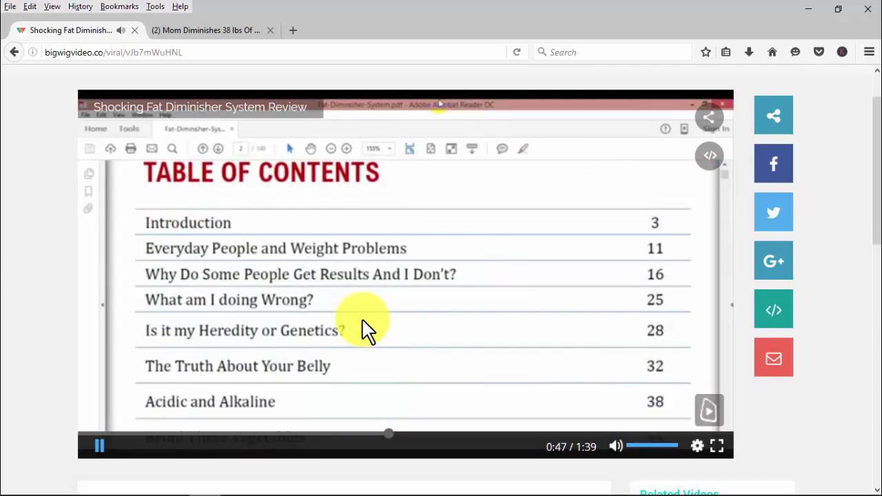
key(space)
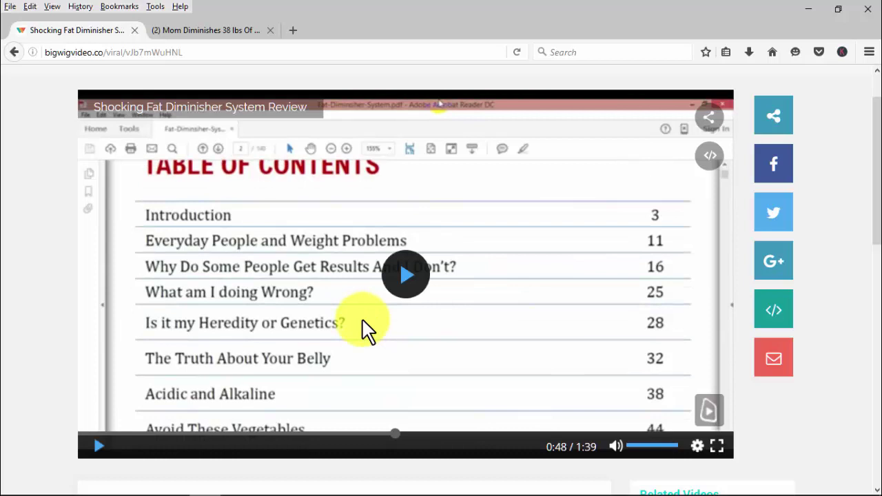
Reload the video page, follow the gate's affiliate link again, and close the extra tab.
key(F5)
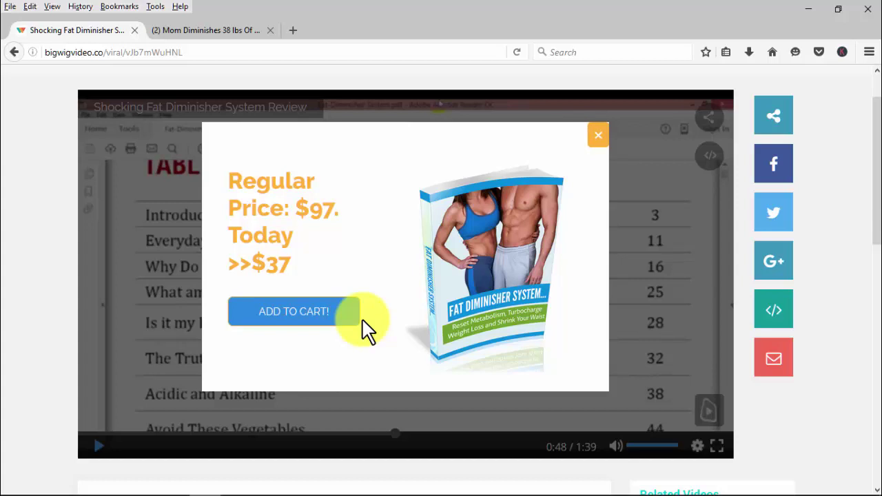
click(321, 328)
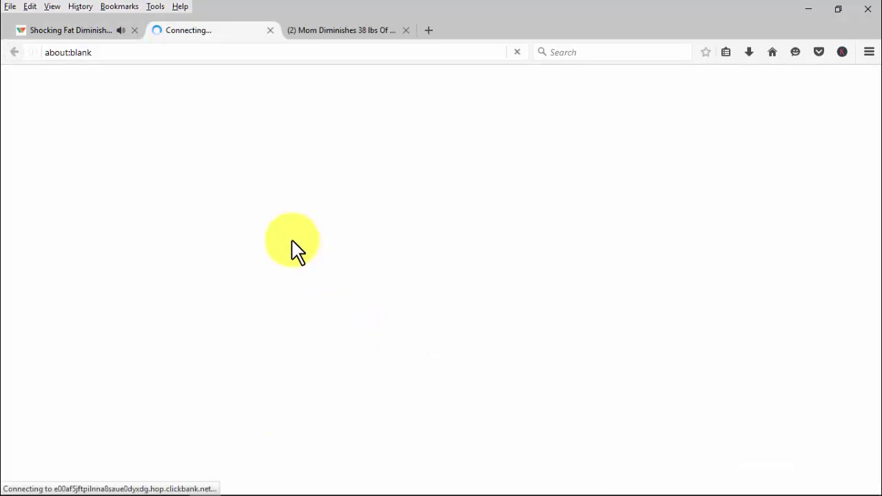
click(119, 32)
click(305, 345)
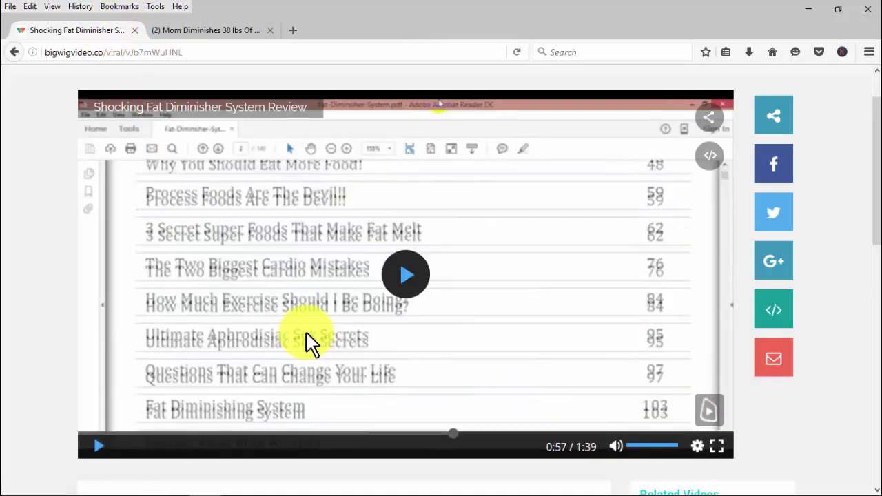
scroll(310, 343, down, 3)
scroll(307, 342, down, 2)
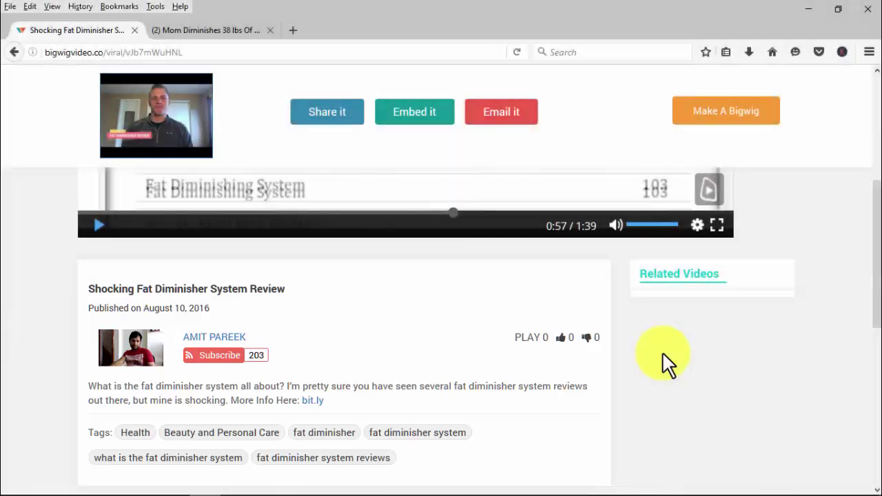
scroll(663, 355, down, 2)
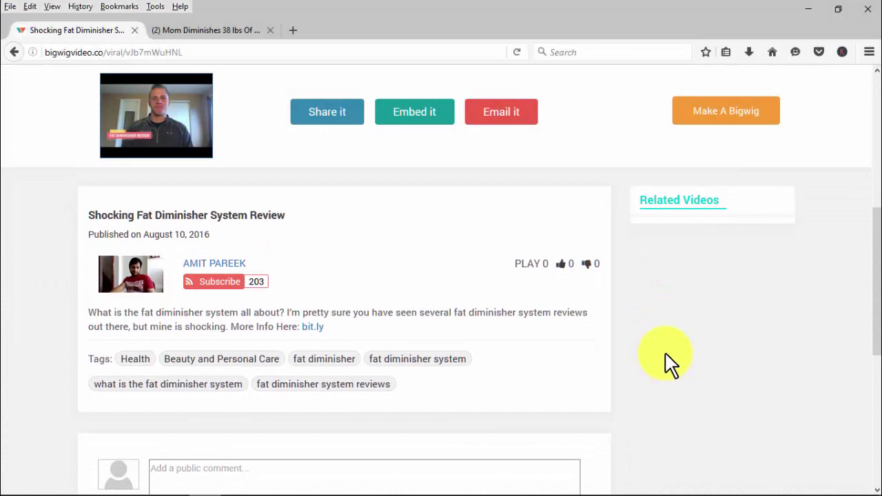
scroll(669, 362, down, 4)
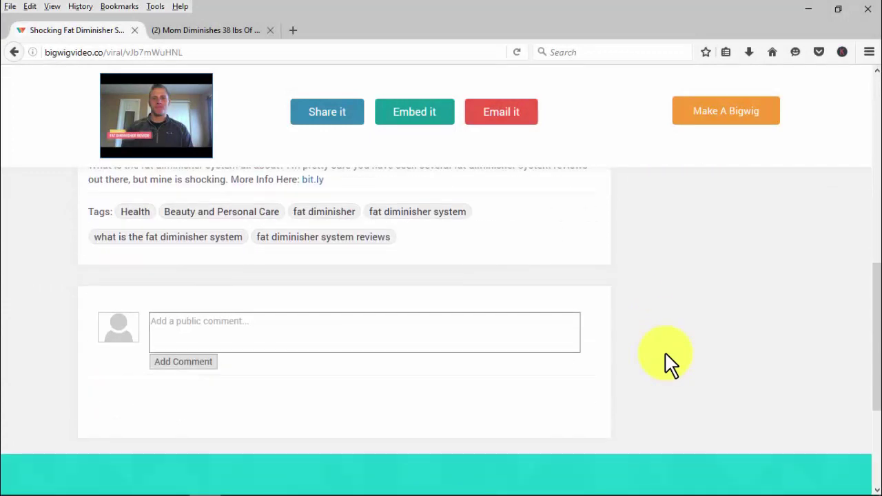
scroll(669, 362, up, 8)
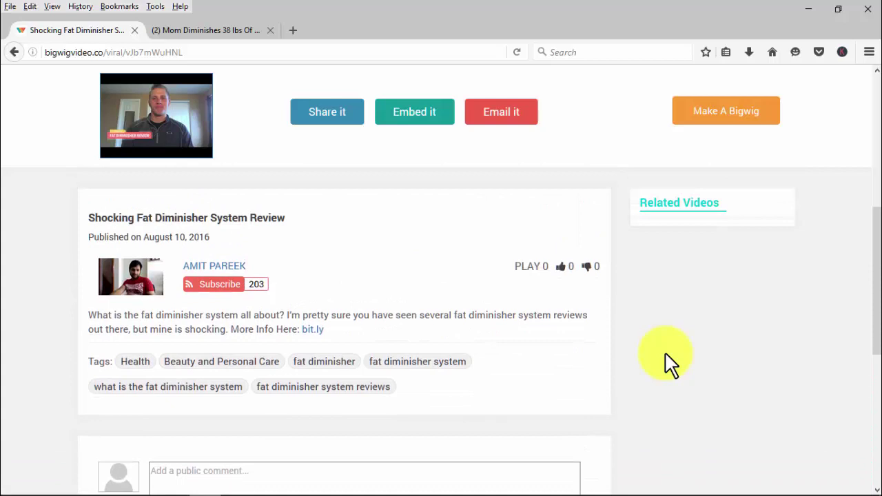
scroll(713, 351, down, 2)
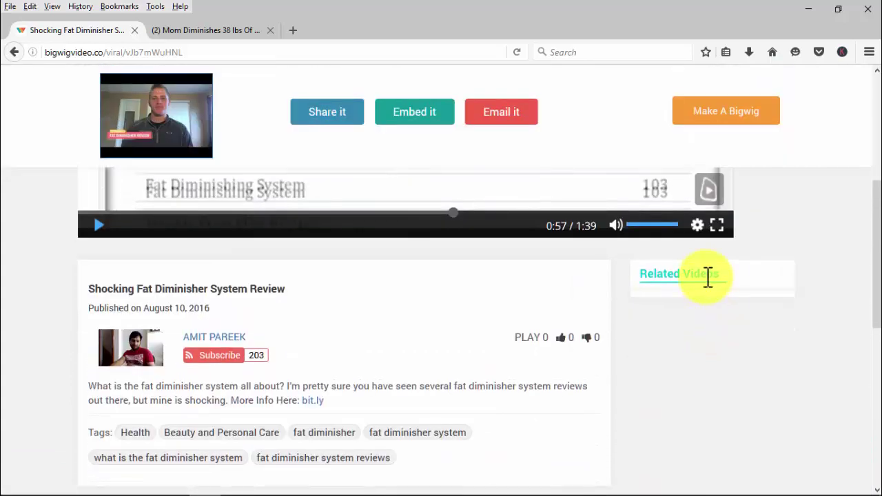